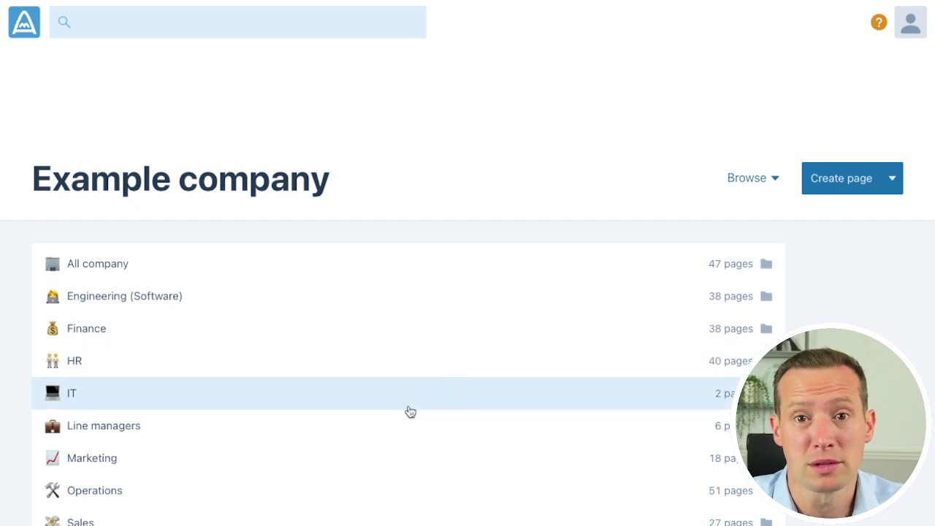
Open the Sales folder of the example company, view its Inbound sales pages and return to Sales.
scroll(409, 413, "down", 2)
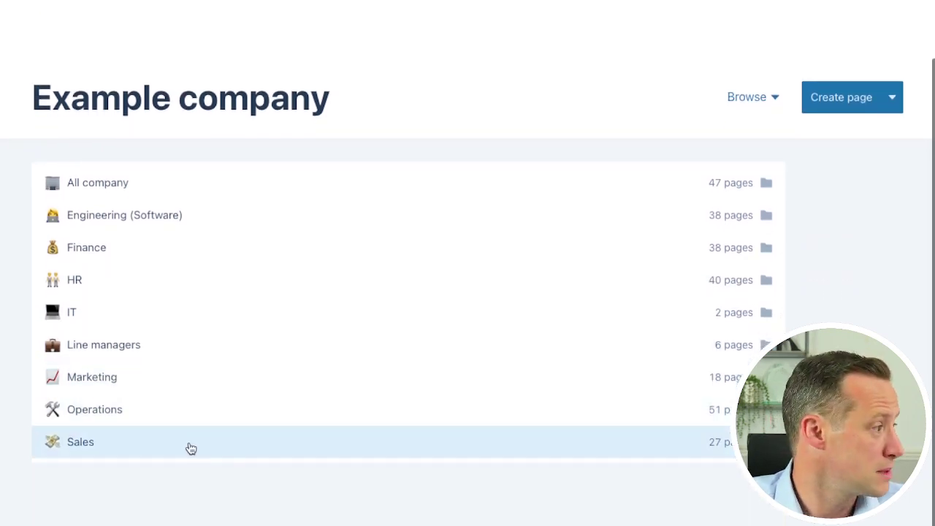
left_click(176, 448)
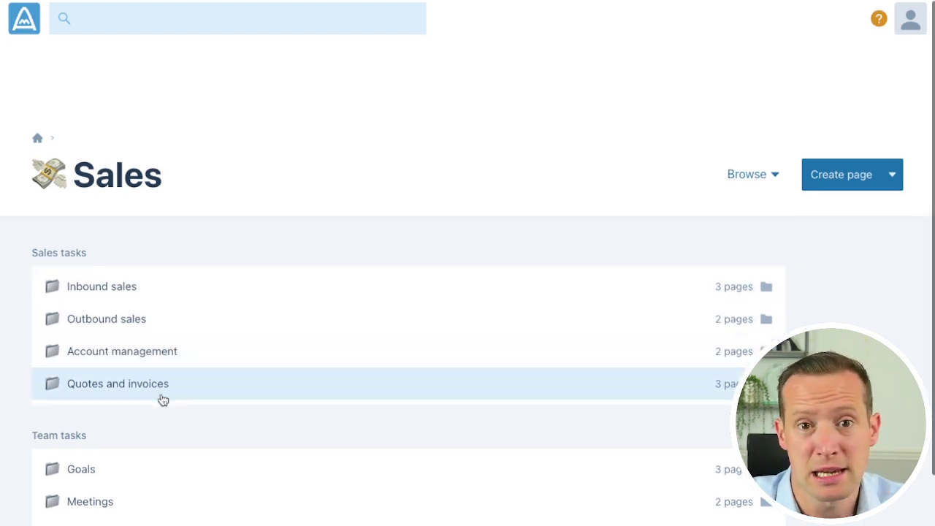
scroll(161, 397, "down", 1)
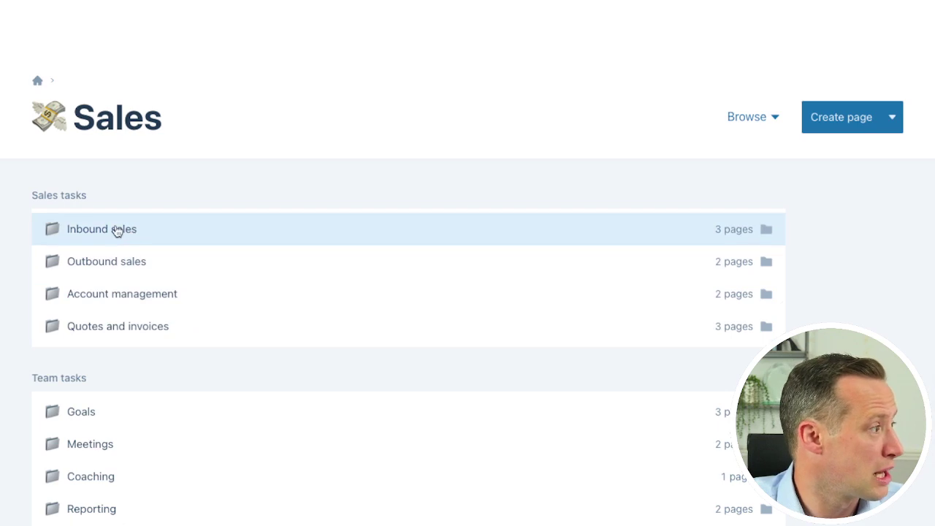
left_click(117, 230)
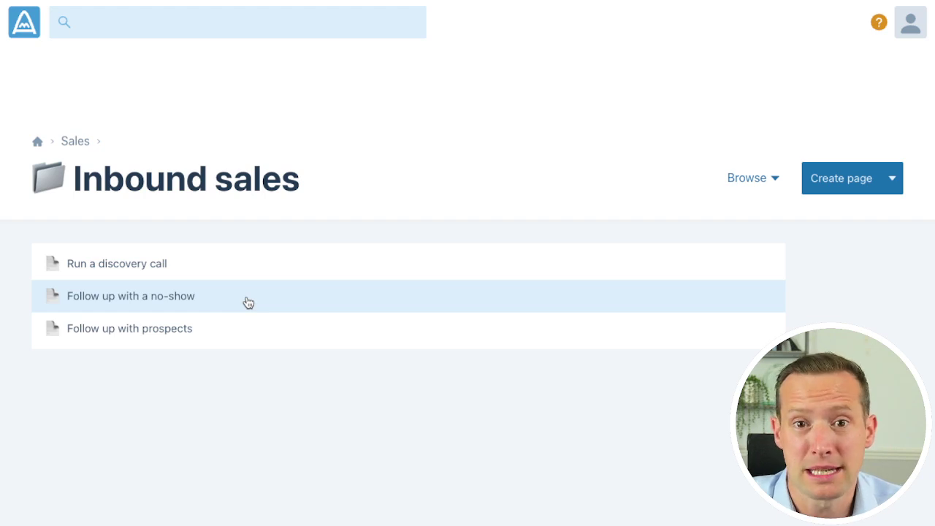
scroll(233, 346, "left", 5)
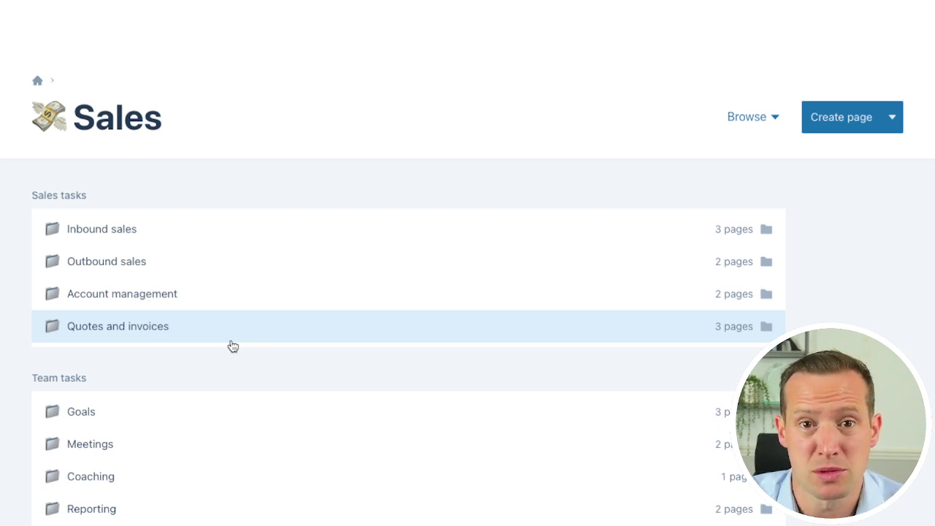
View the pages in the Meetings folder under Team tasks and return to the Sales folder.
scroll(260, 388, "down", 3)
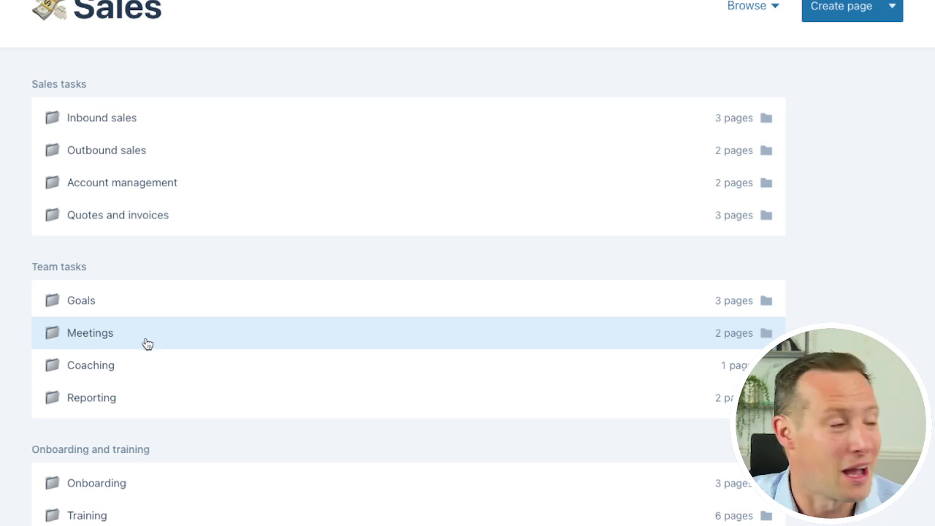
left_click(147, 342)
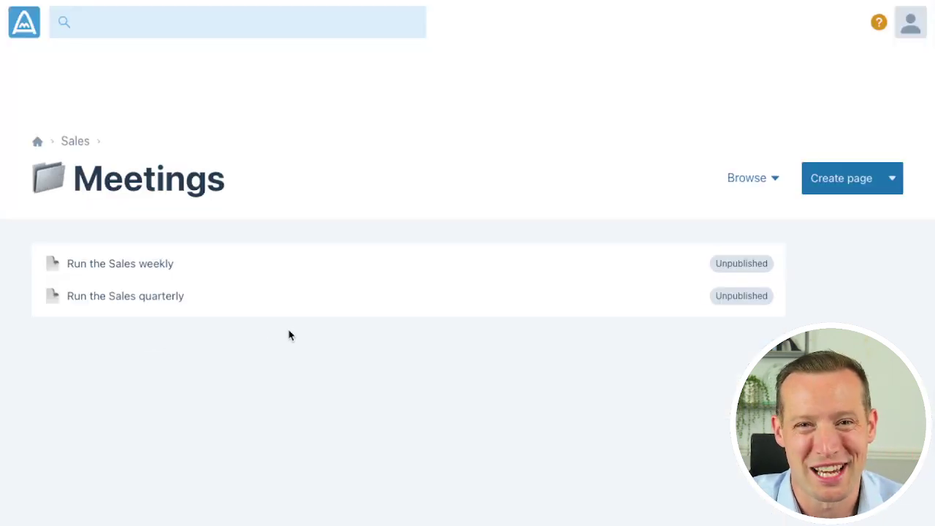
scroll(289, 334, "left", 5)
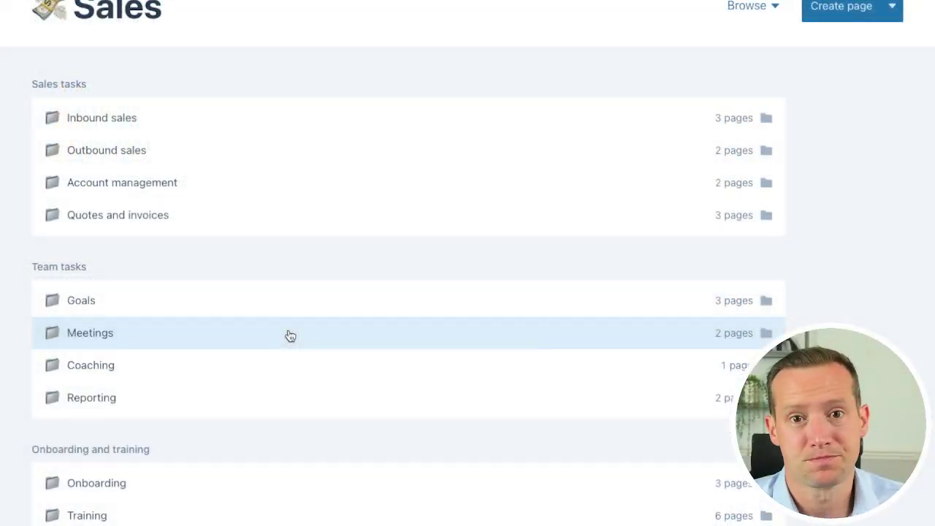
Review the "Get started in Sales" checklist in the Onboarding folder and return to the Sales folder.
scroll(290, 335, "down", 1)
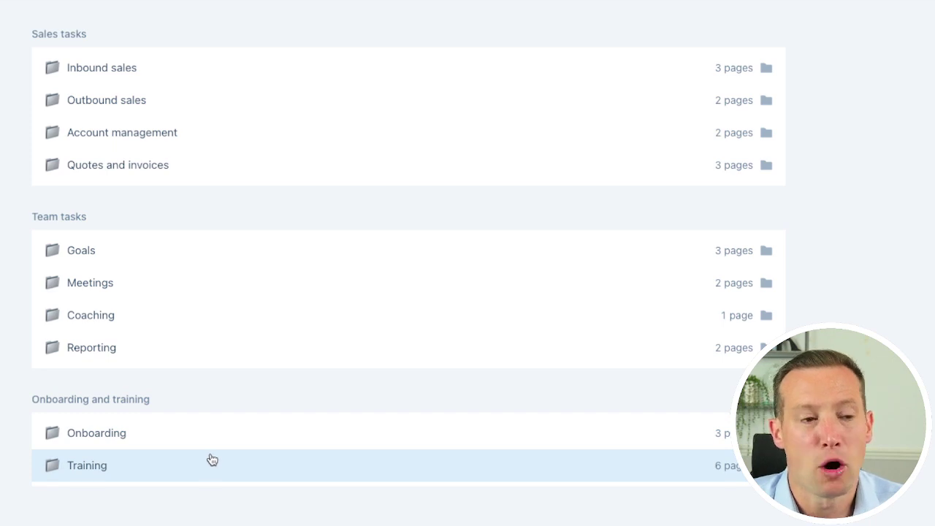
left_click(172, 433)
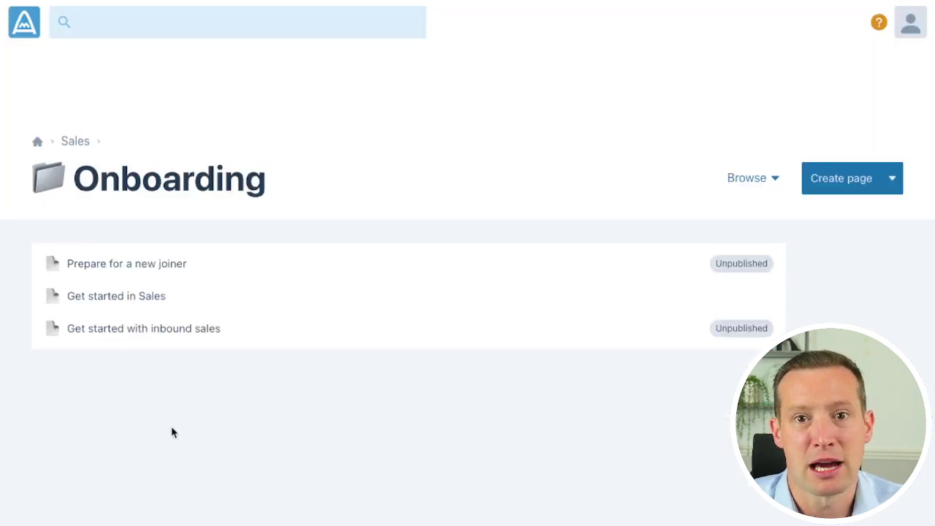
left_click(243, 297)
scroll(311, 330, "down", 3)
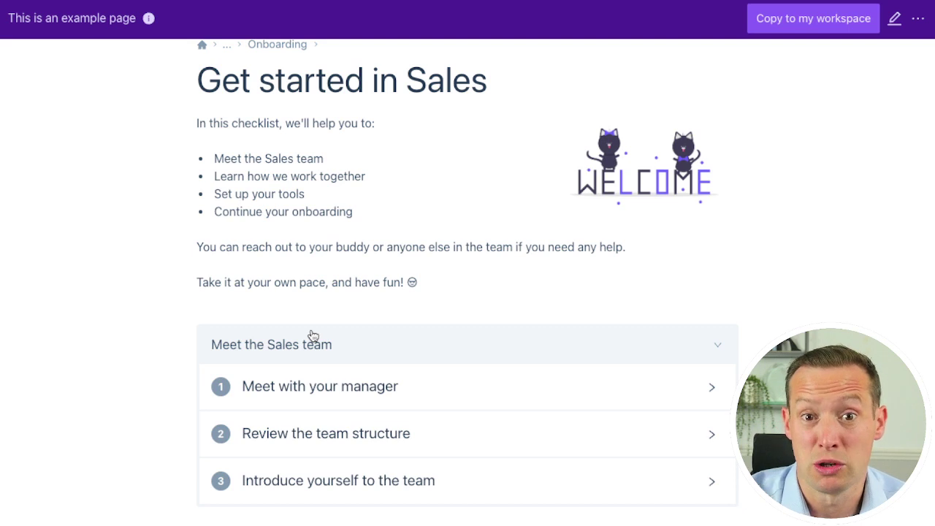
scroll(313, 336, "down", 5)
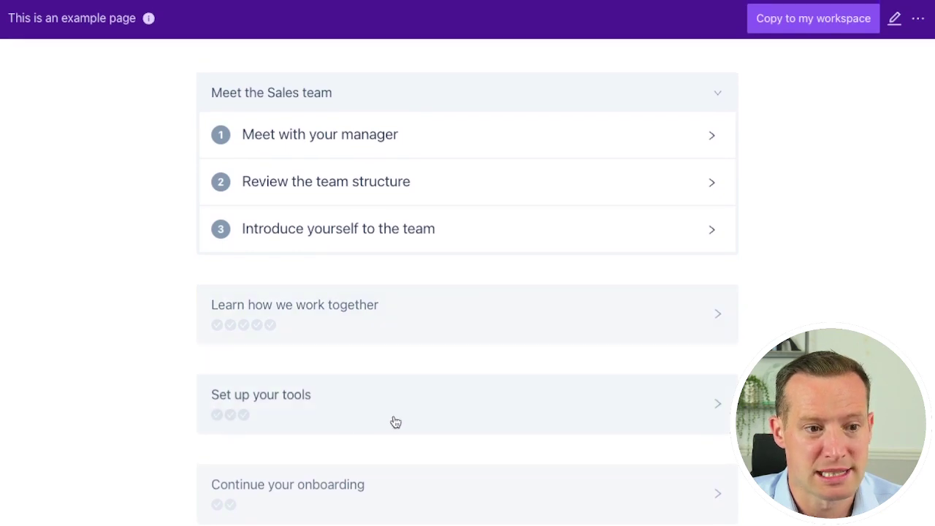
scroll(428, 274, "up", 5)
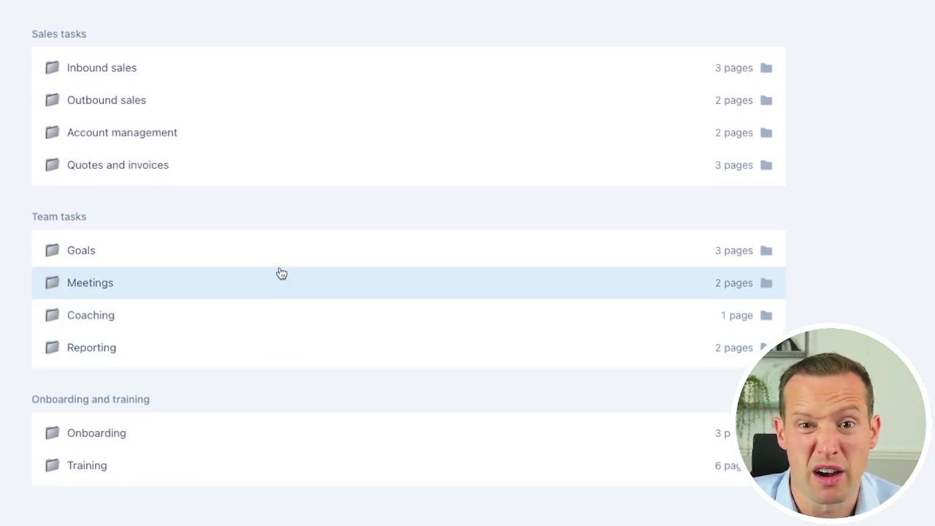
Review the "Share a quote" checklist in the Quotes and invoices folder and return to the Sales folder.
left_click(192, 169)
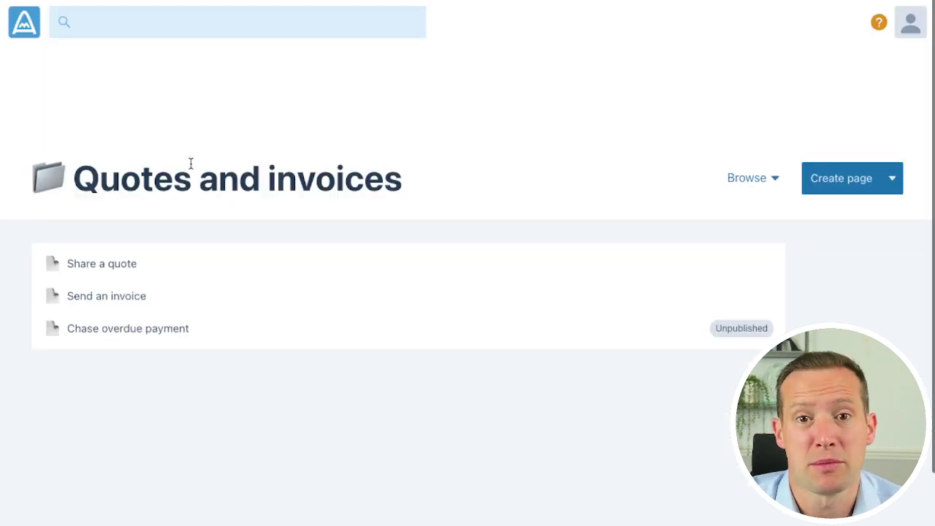
left_click(180, 279)
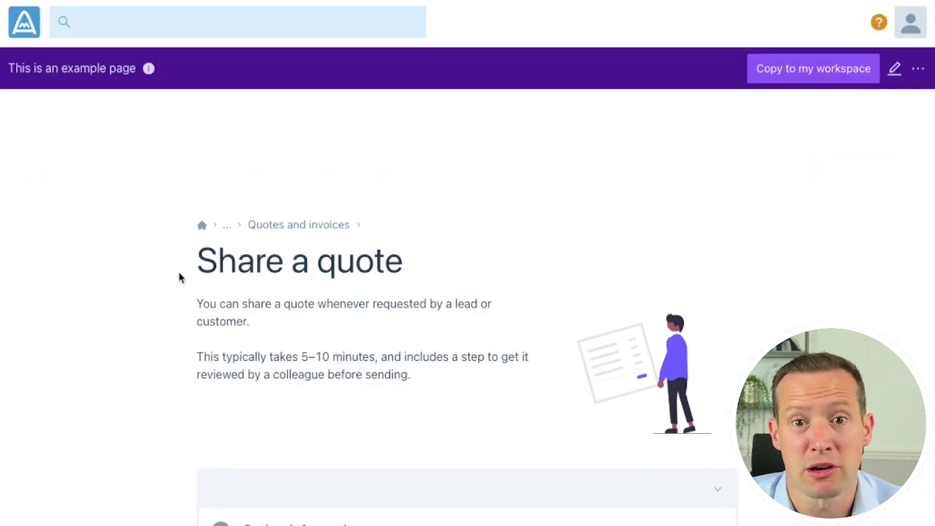
scroll(179, 278, "down", 4)
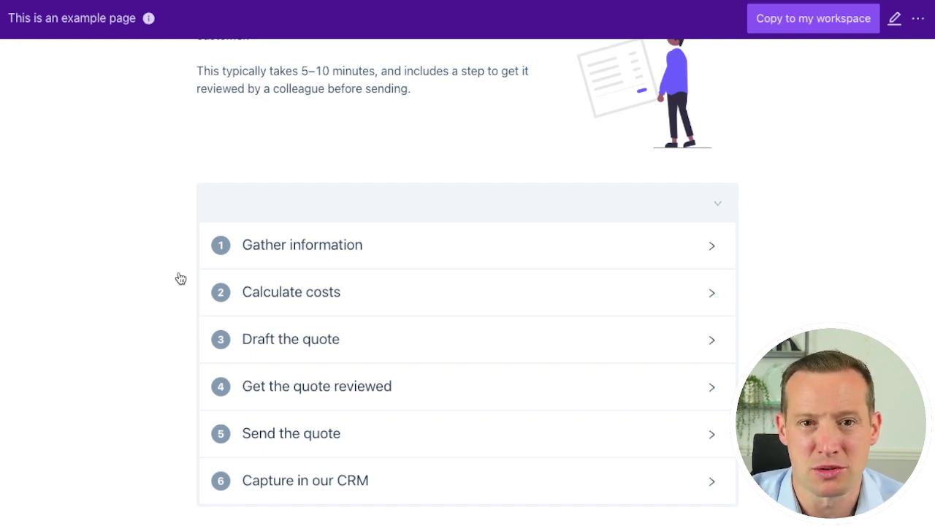
key("alt+Left")
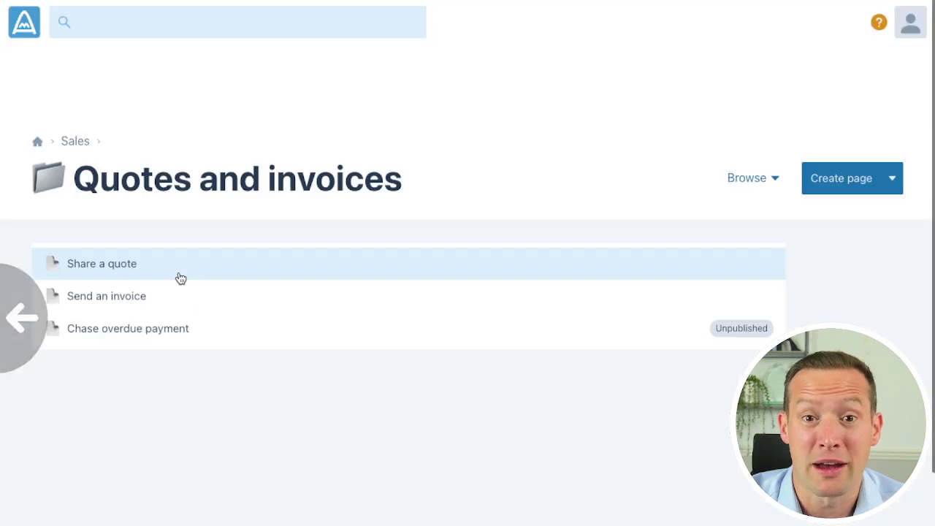
key("alt+Left")
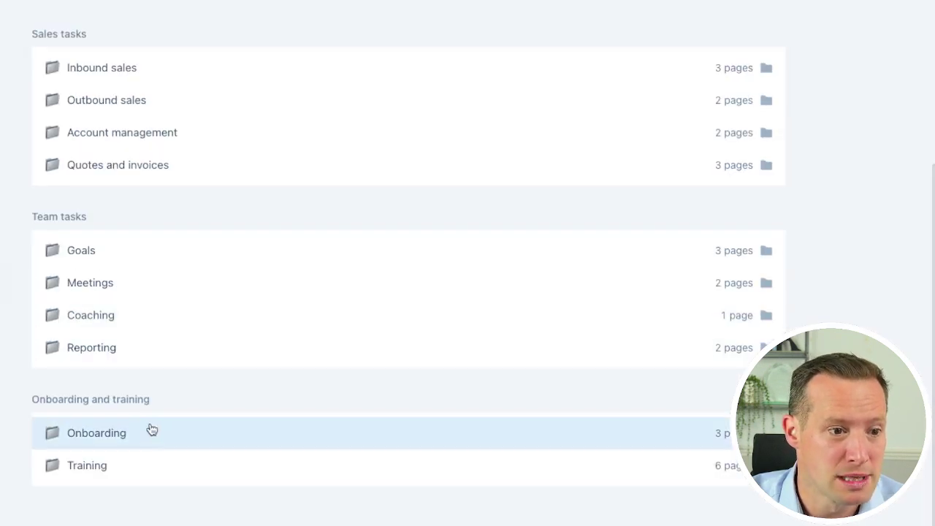
Review the "Get started with discovery calls" checklist in the Training folder and return to Training.
left_click(120, 481)
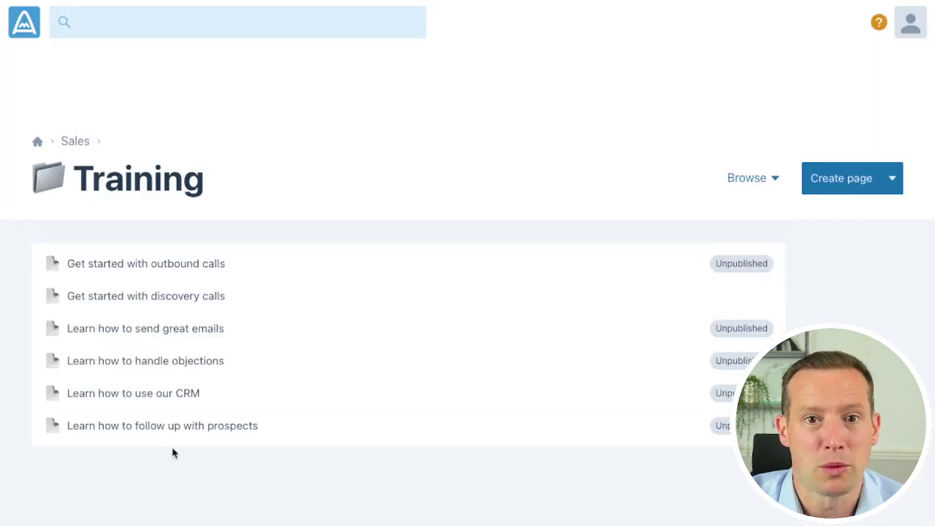
left_click(202, 298)
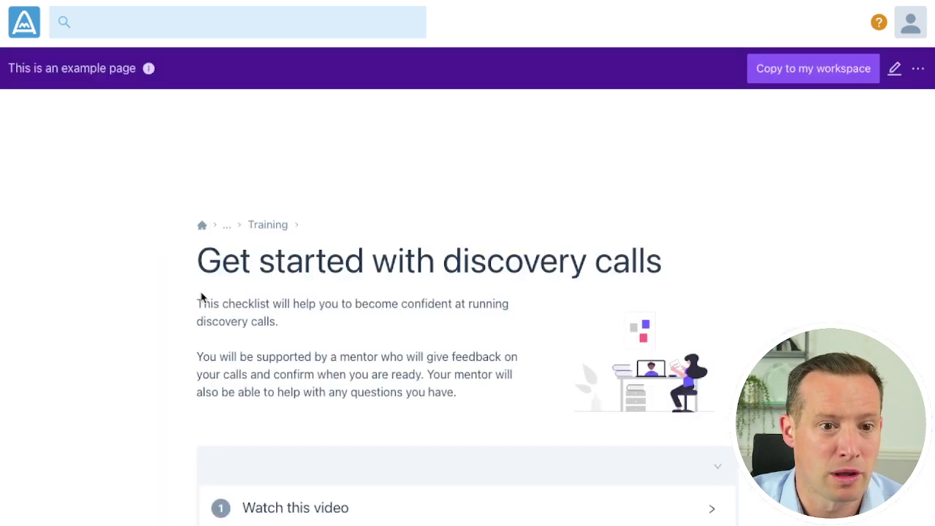
scroll(363, 378, "down", 3)
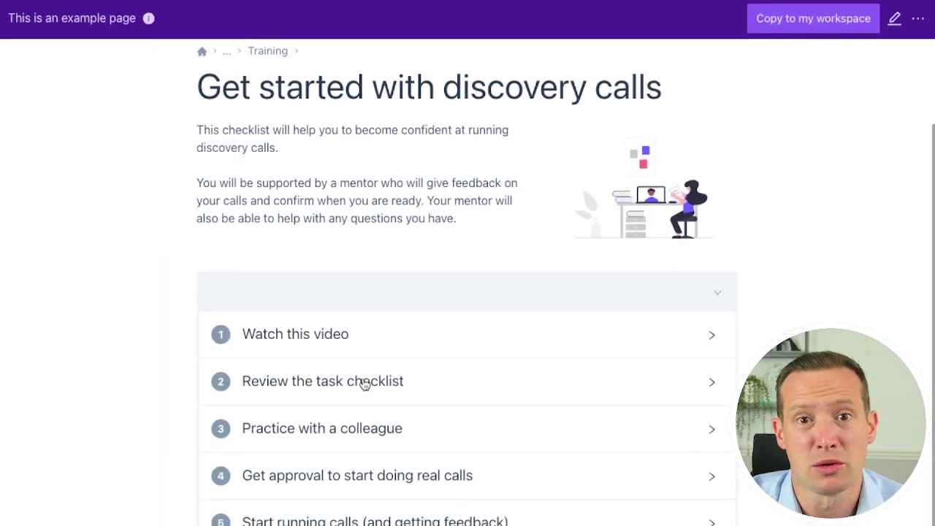
scroll(363, 384, "down", 2)
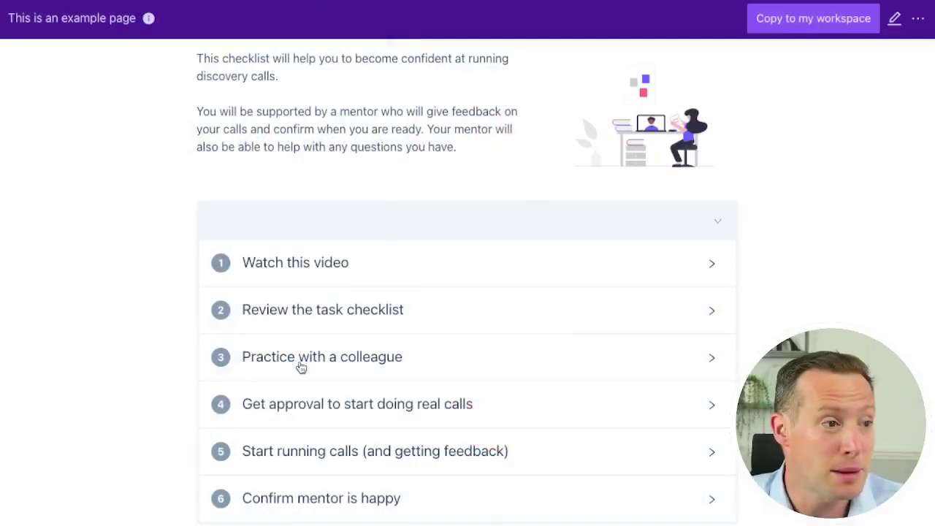
scroll(645, 156, "up", 5)
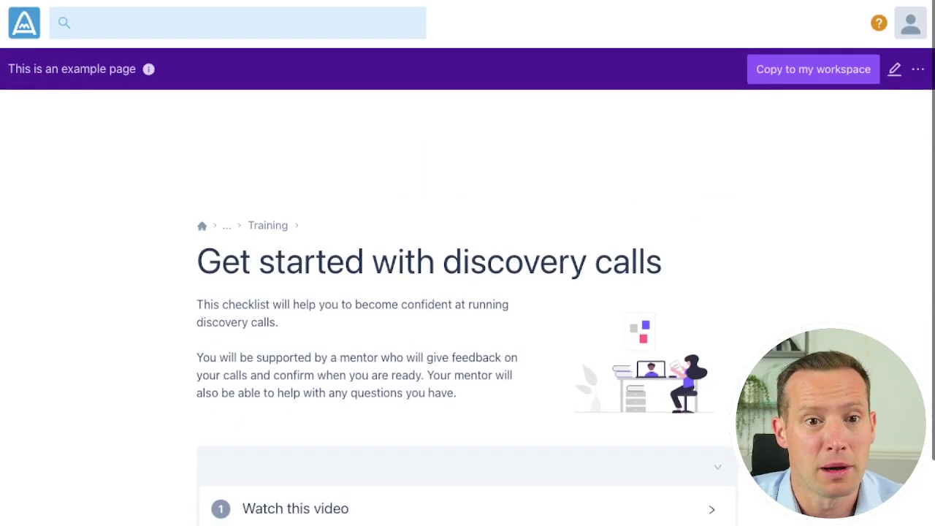
left_click(264, 227)
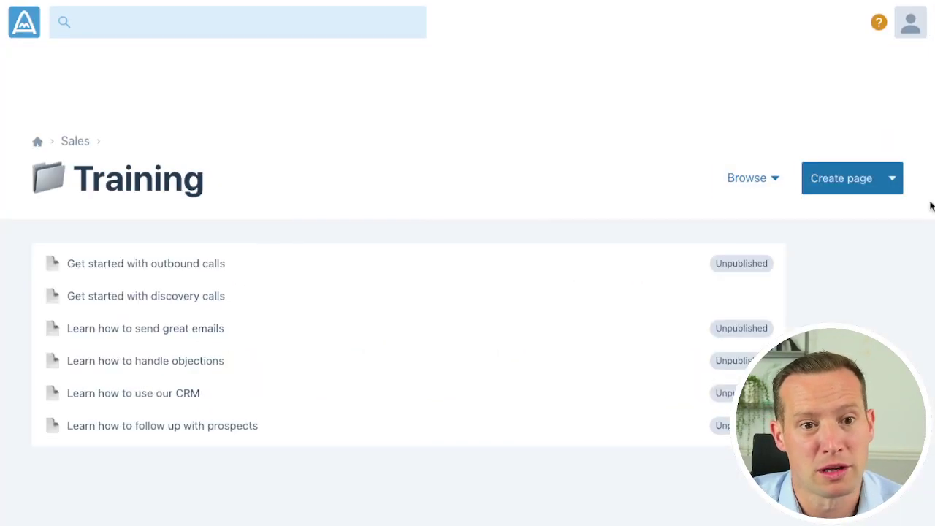
Create a folder named Sales inside the Demo Company folder and open it.
left_click(892, 180)
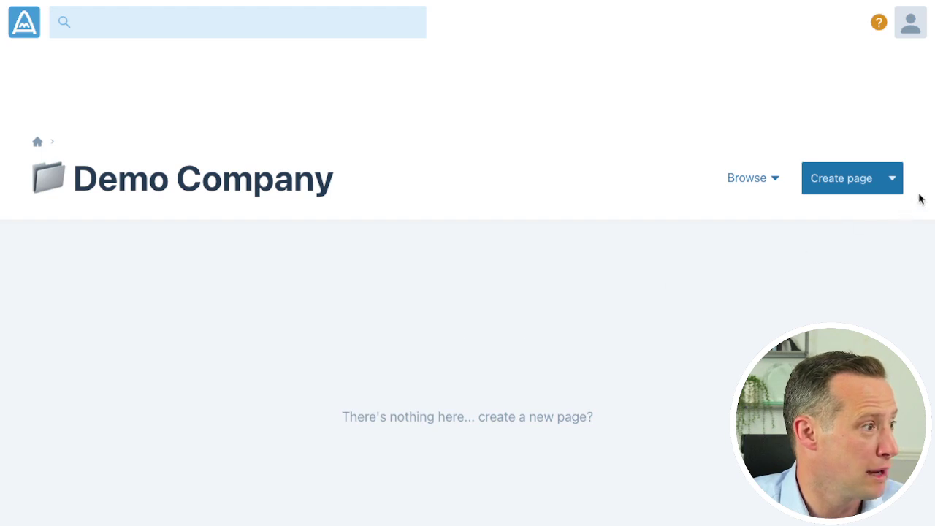
left_click(892, 178)
left_click(816, 213)
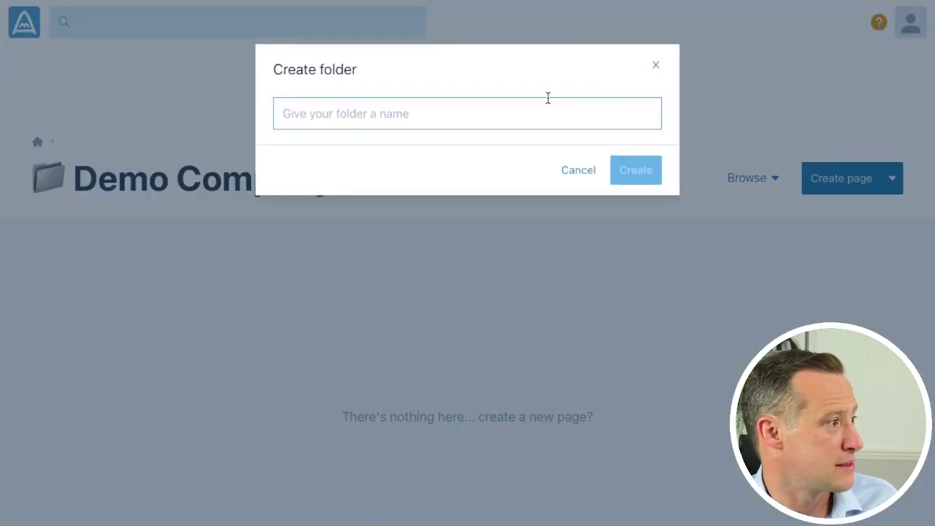
type("Sale")
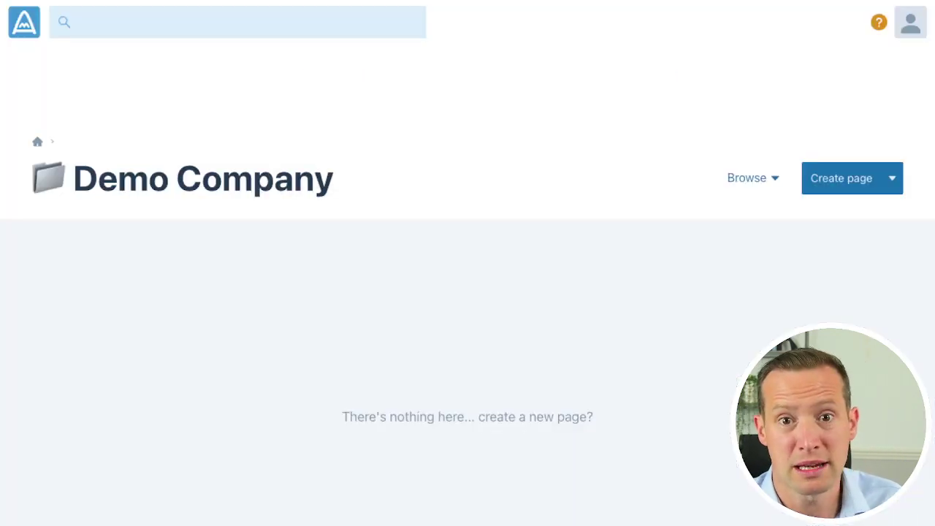
left_click(306, 272)
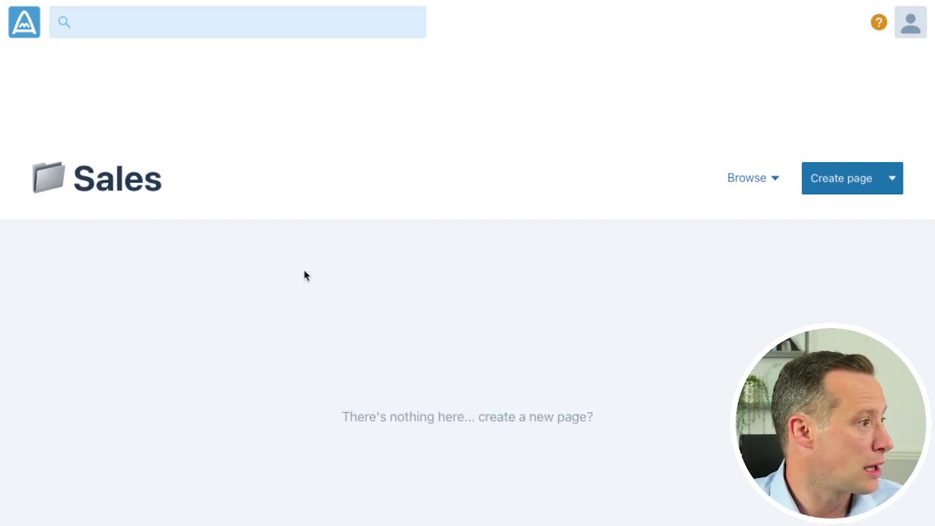
Switch the Sales folder to the Manage view and add a page named "Make sales calls".
left_click(752, 183)
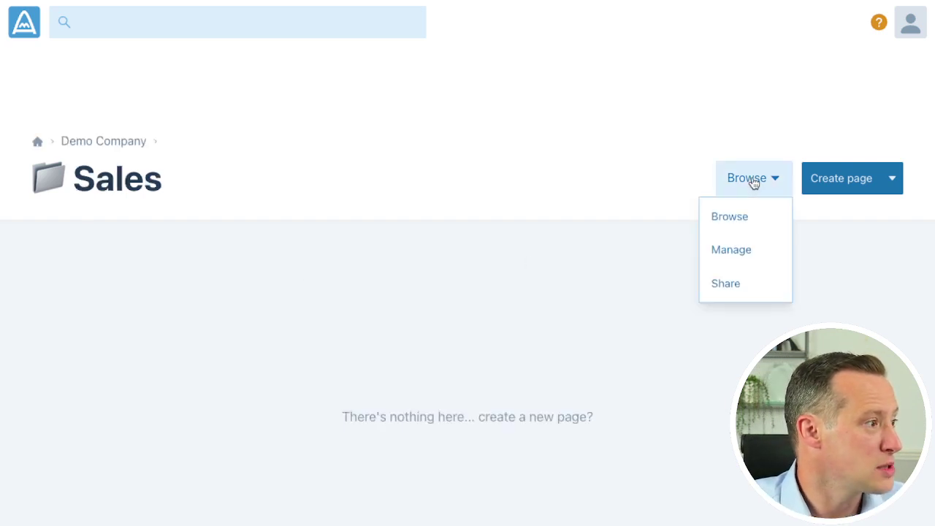
left_click(752, 248)
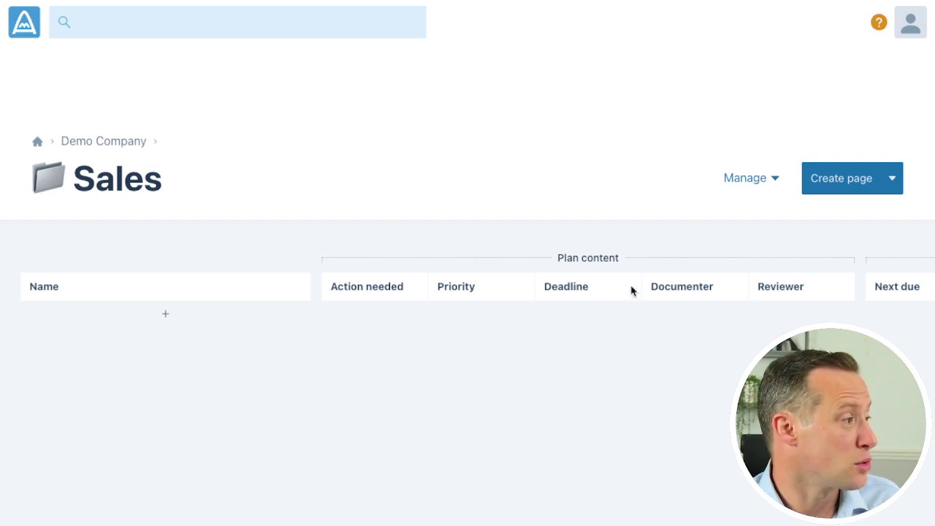
left_click(206, 315)
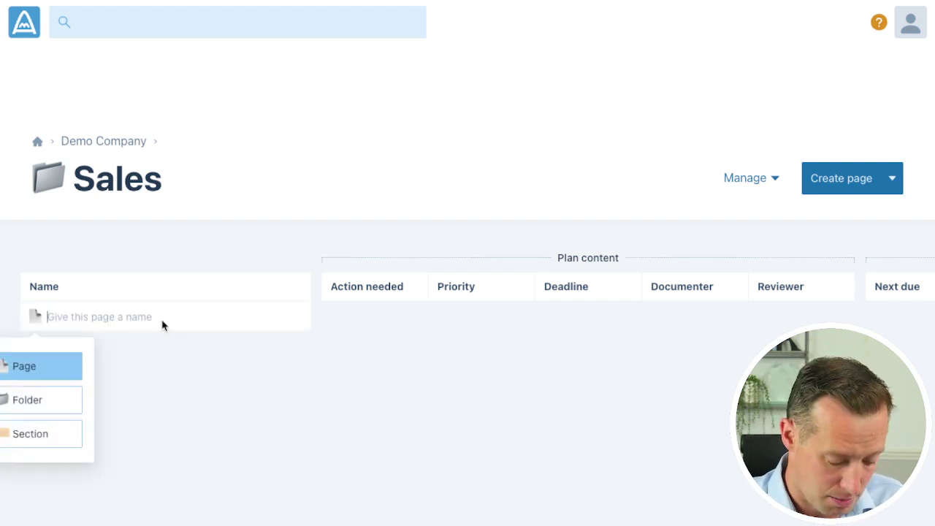
type("makes salews")
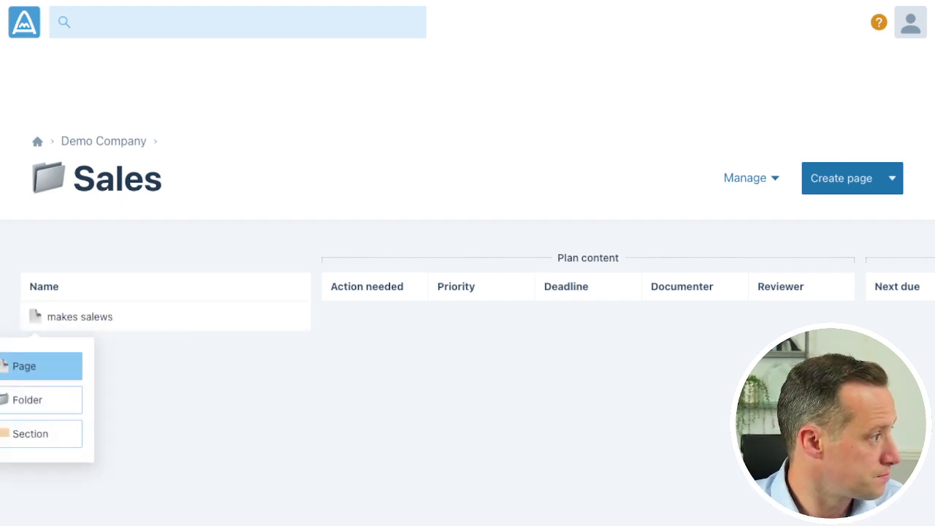
key("ctrl+a")
type("Make S")
key("BackSpace")
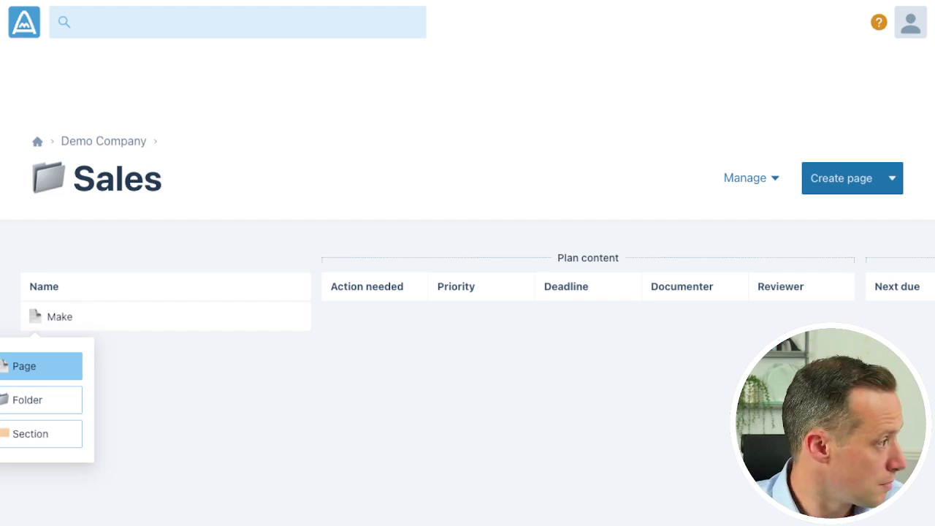
type("sales calls")
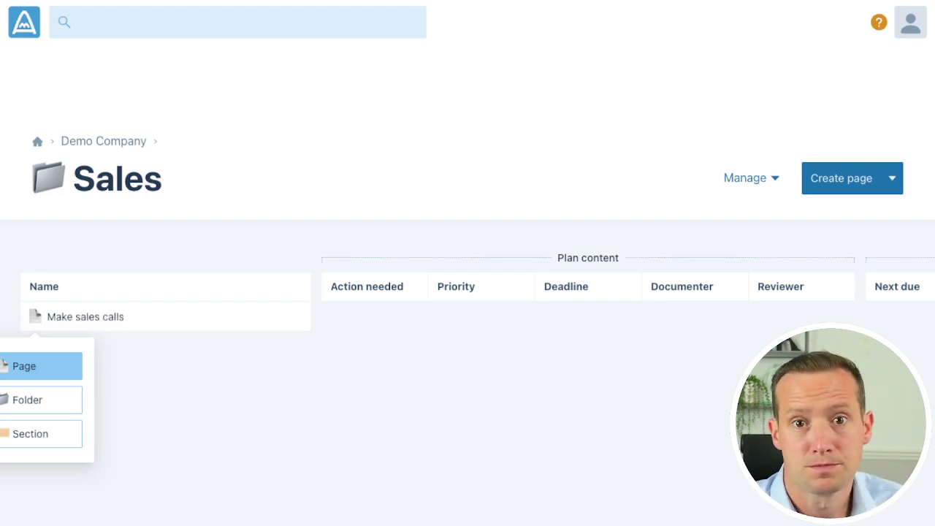
key("Return")
Add pages named "Handle objections" and "Share a quote" to the Sales folder.
type("Handle object")
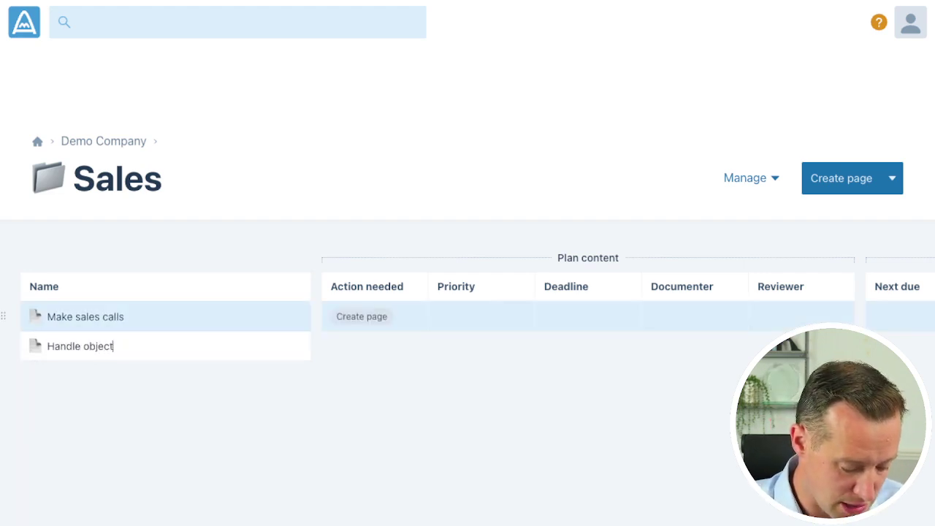
type("ions")
key("Return")
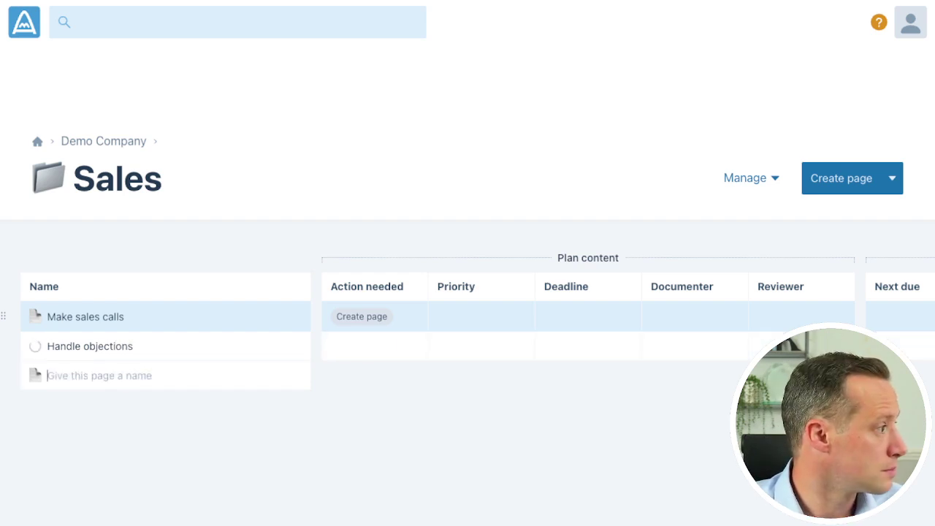
type("Share a quote")
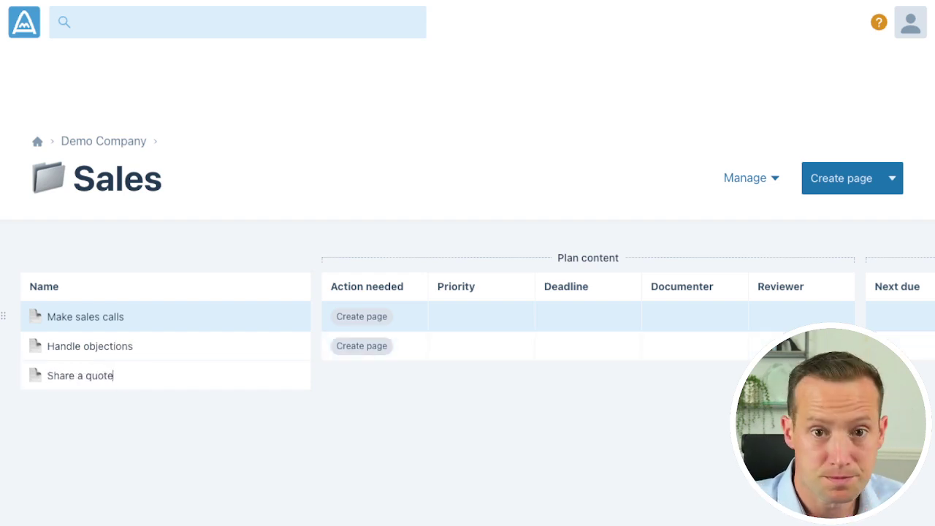
key("Return")
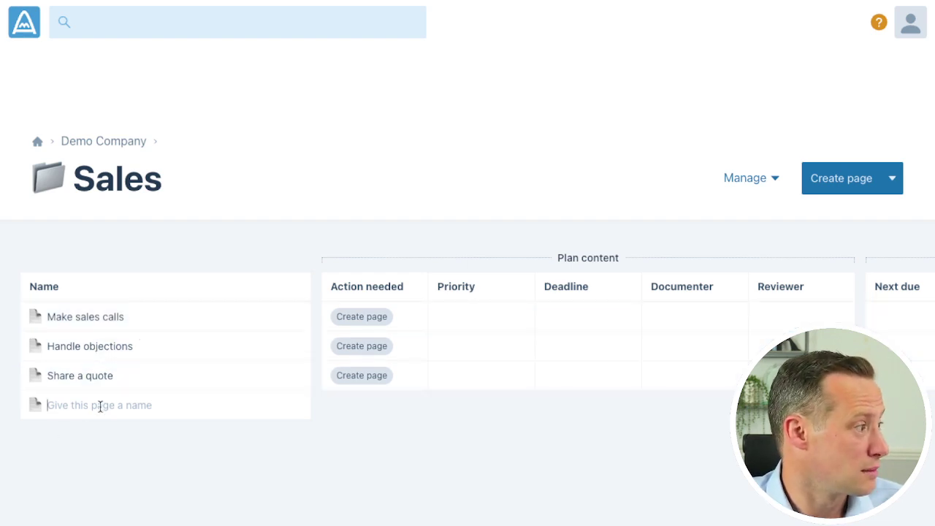
Add pages named "Agreeing sales goals" and "Run Sales meeting" below the "Share a quote" page.
left_click(100, 408)
type("Agreeing sale")
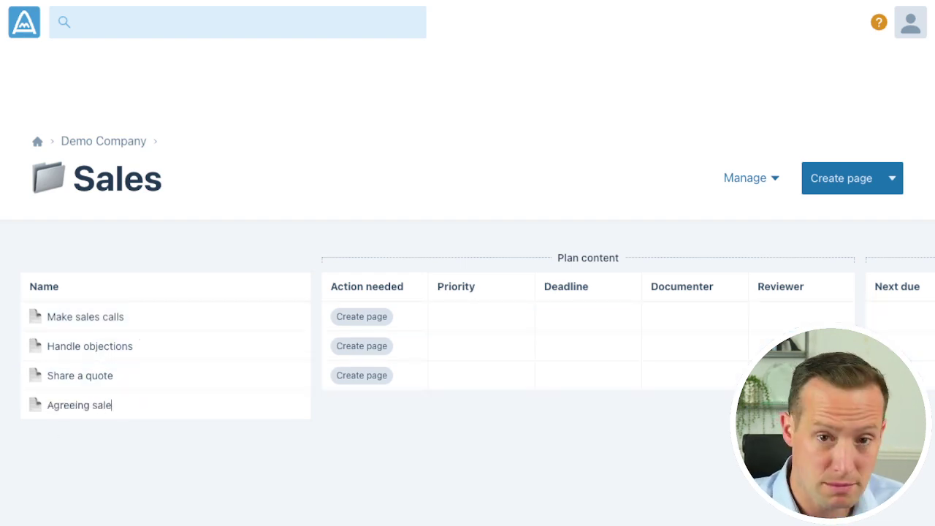
type("s goals")
key("Return")
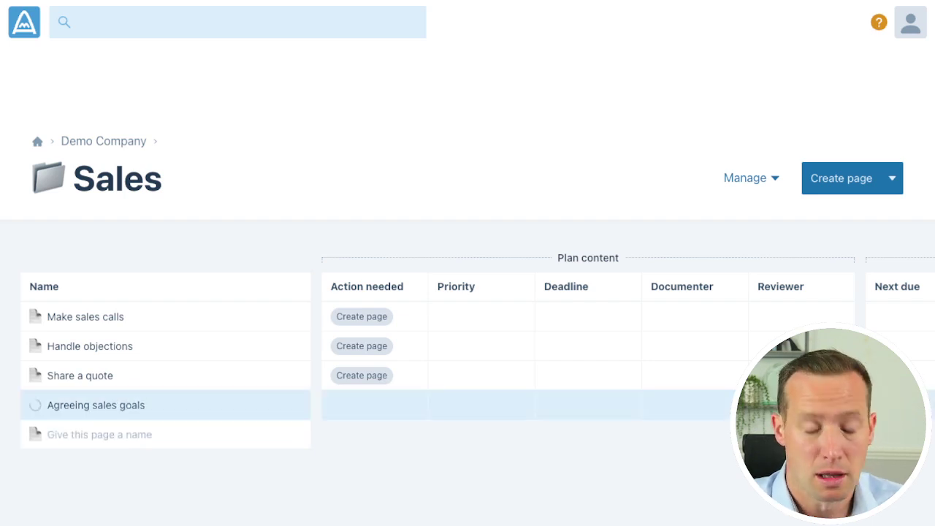
type("Runj")
key("BackSpace")
type("S")
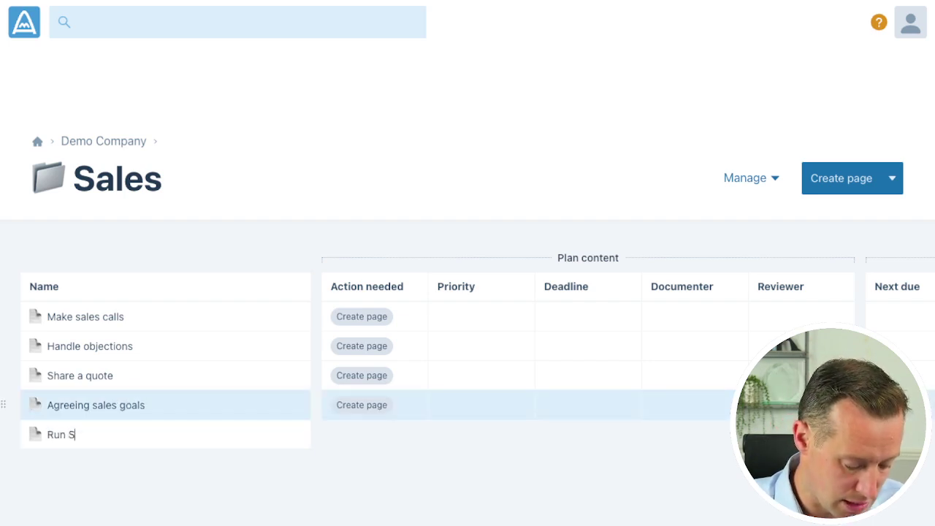
type("ales meeting")
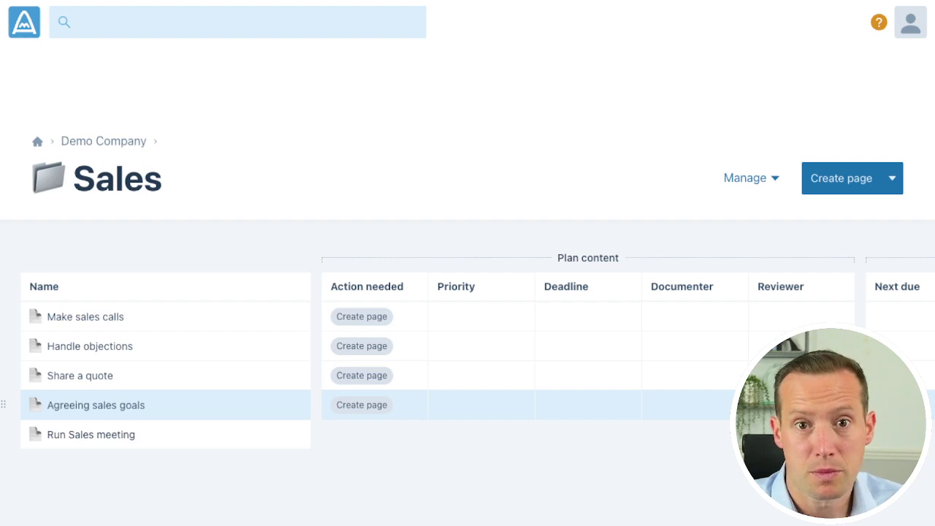
key("Return")
Add a page named "Update dashboard" below the "Run Sales meeting" page.
type("Update report")
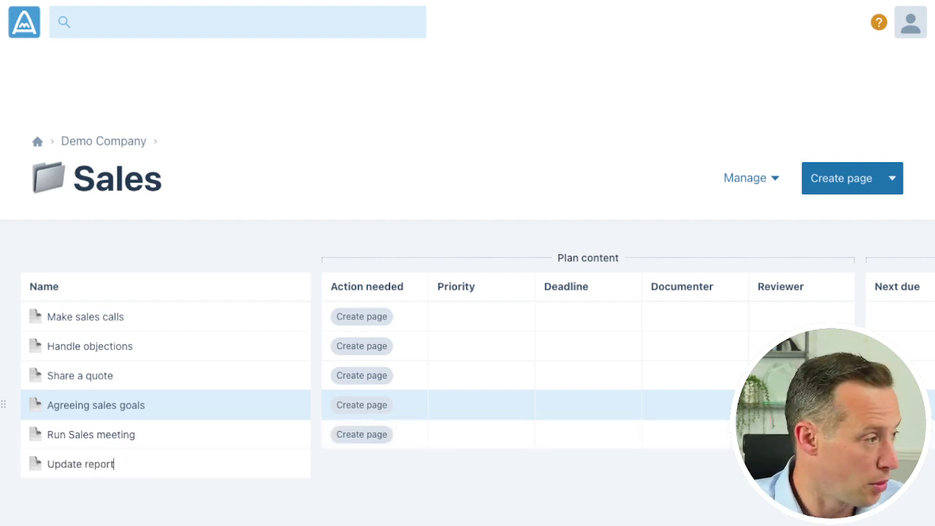
key("BackSpace")
key("BackSpace")
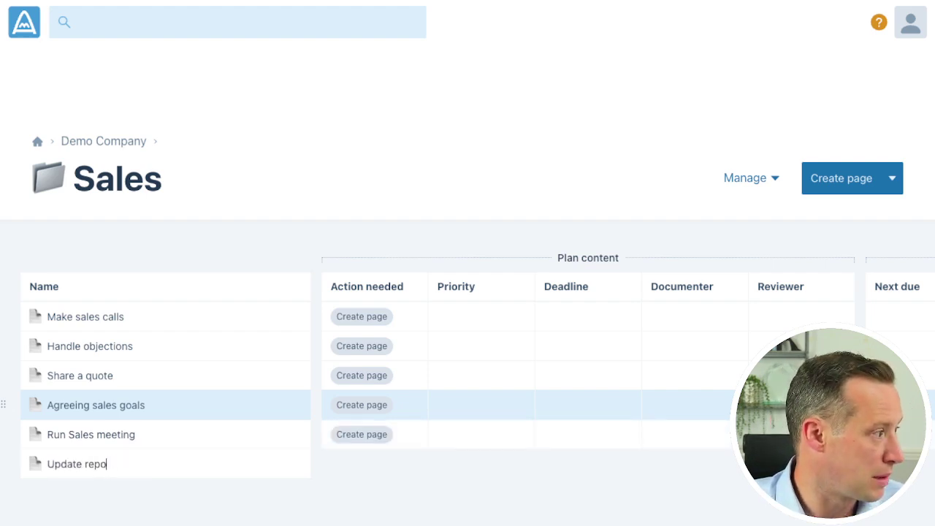
key("BackSpace")
key("BackSpace")
key("BackSpace")
key("BackSpace")
type("dashboa")
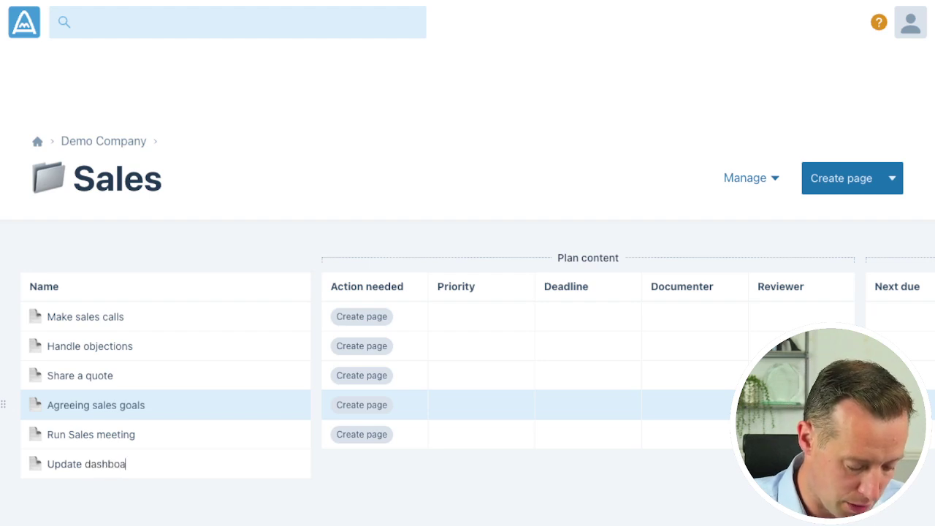
type("rd")
key("Return")
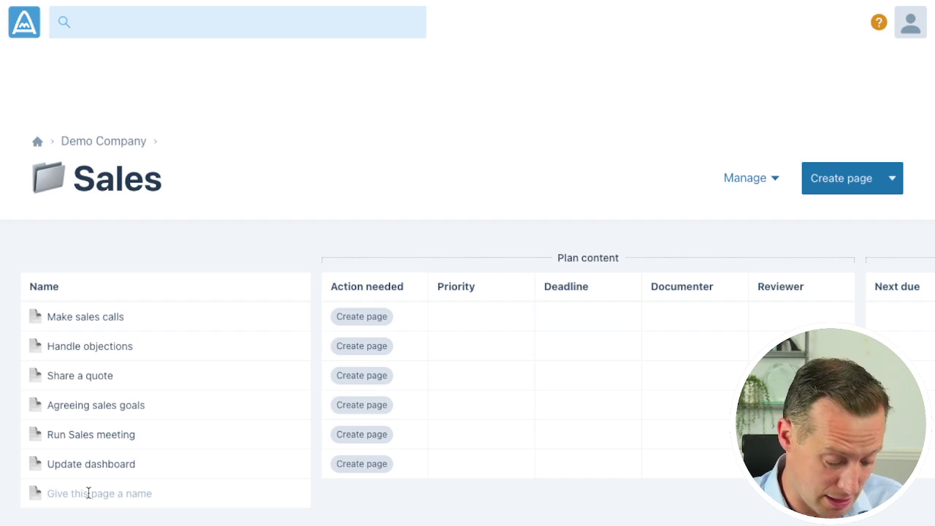
Add training pages named "Learn how to run a Discovery call" and "Learn how to write great sales emails".
type("Learn ho")
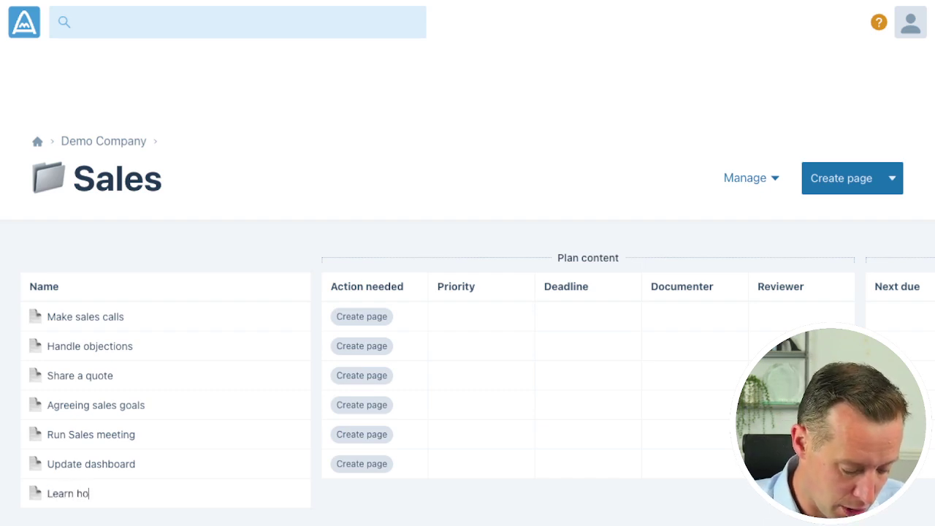
type("w to run a ")
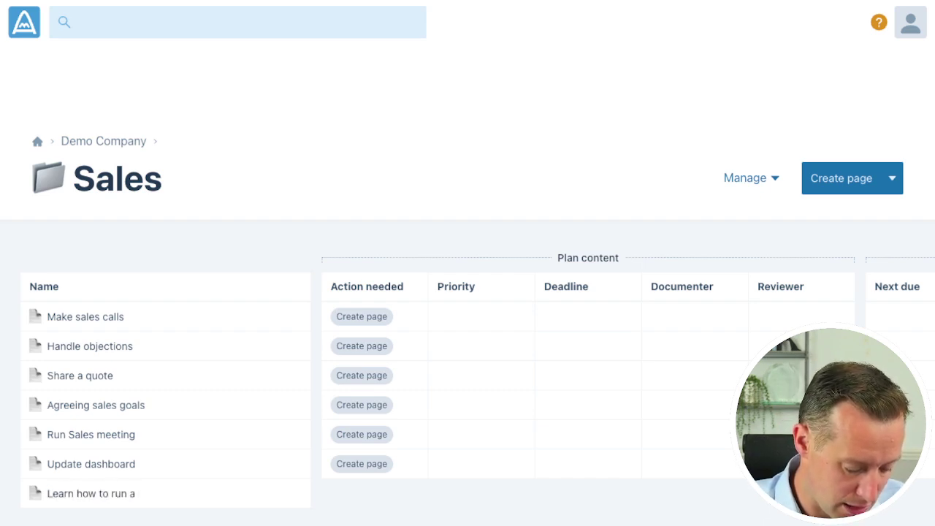
type("Discovery ca")
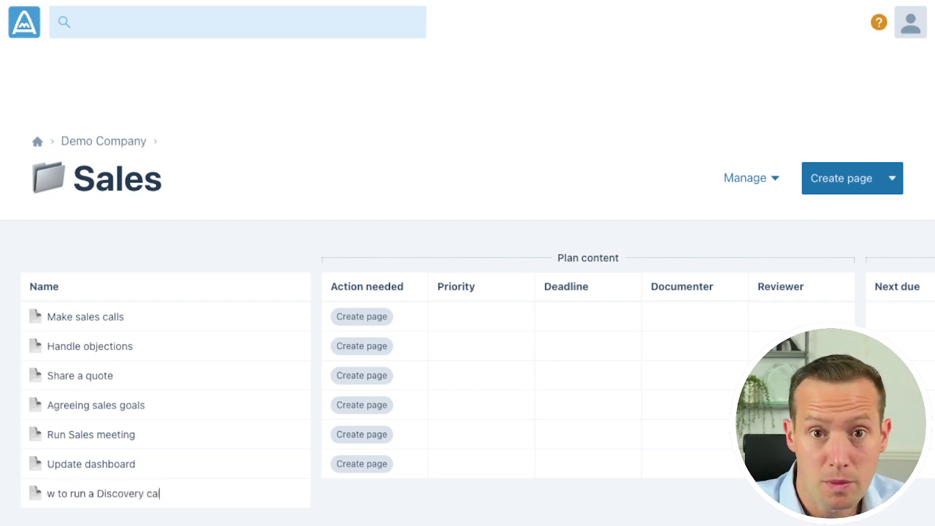
type("ll")
key("Return")
type("Le")
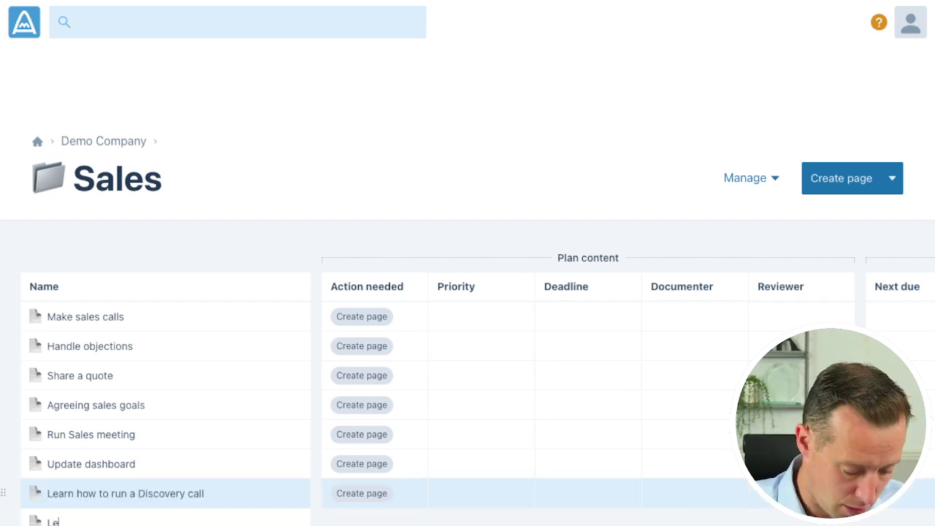
type("arn how to writ")
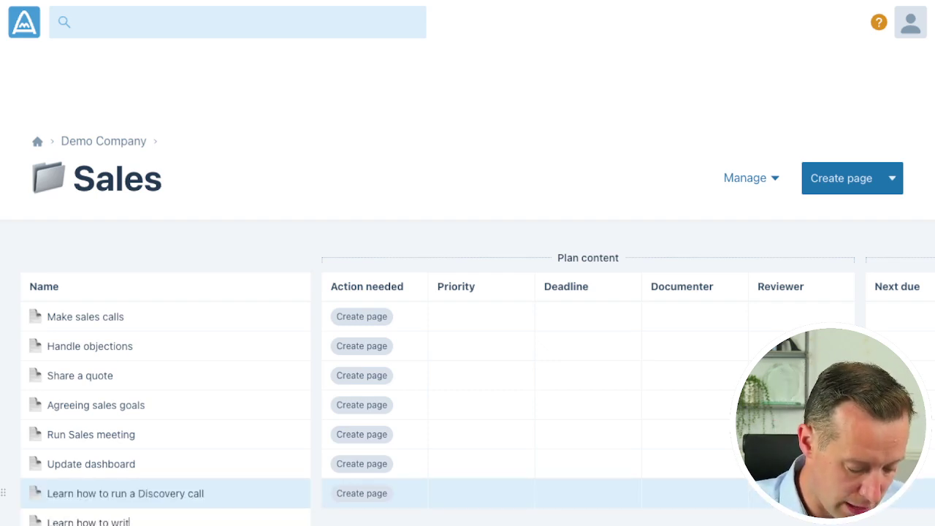
type("e great sales ema")
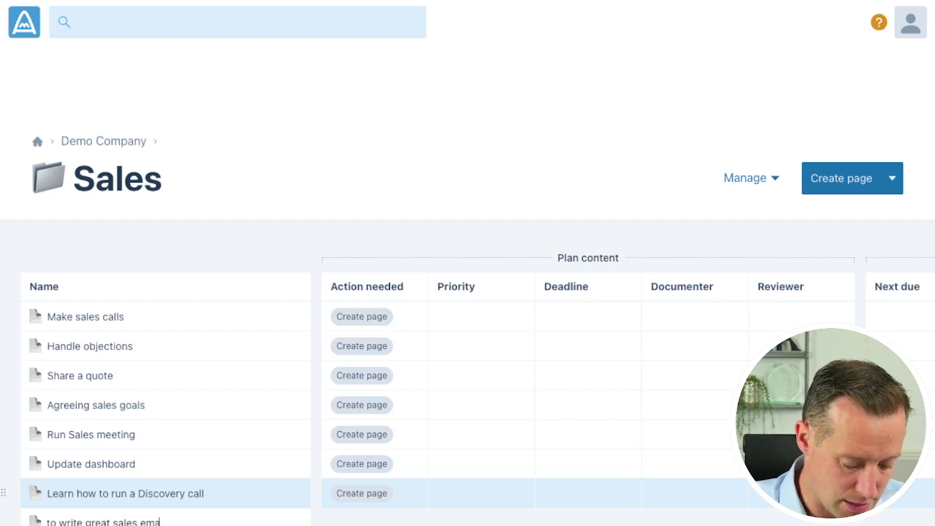
type("ils")
key("Return")
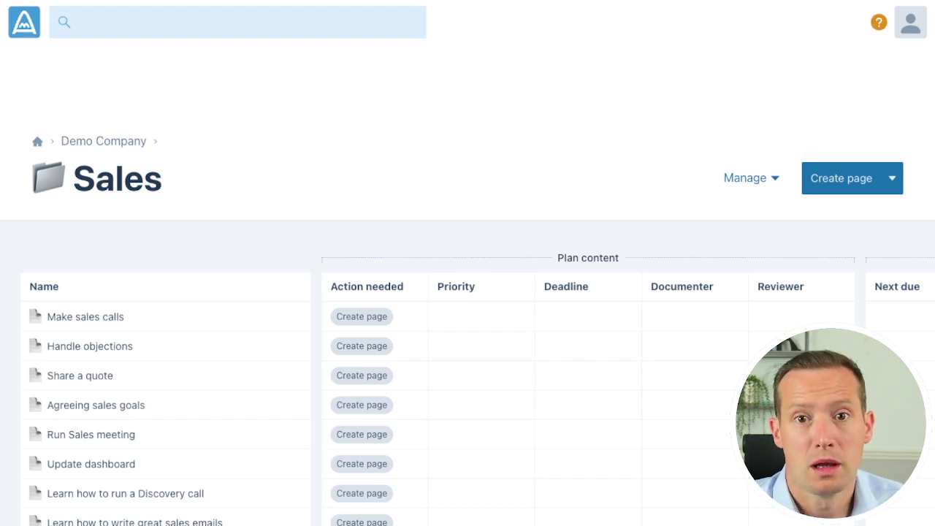
Add a page named "Get started as an inbound sales rep" at the end of the Sales folder's list.
scroll(142, 251, "down", 1)
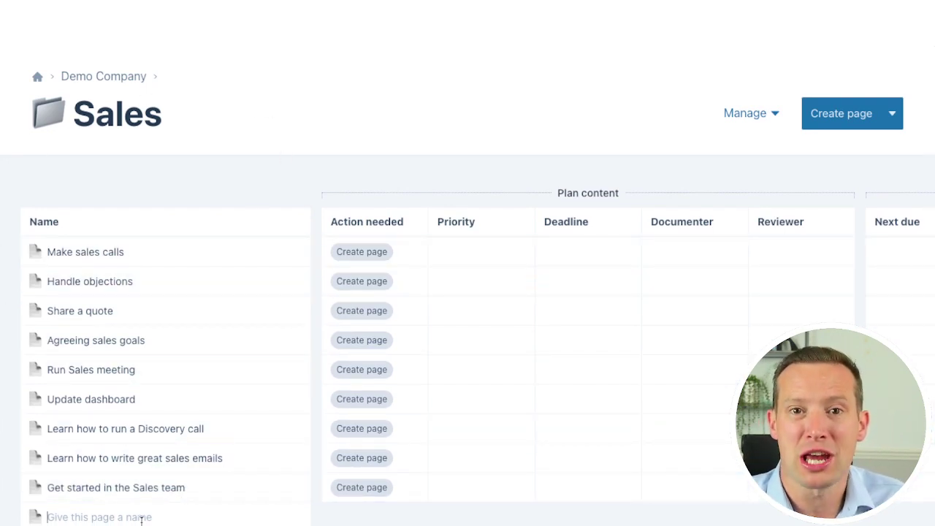
type("Get sta")
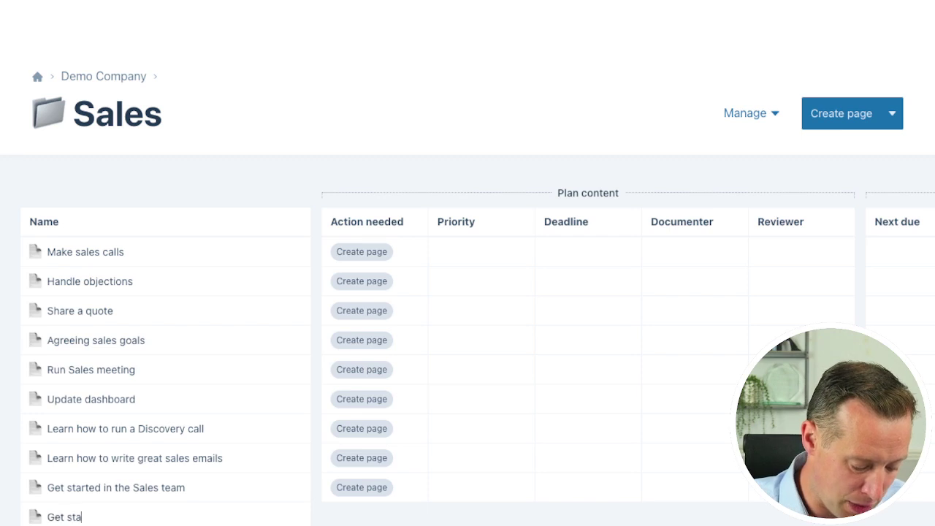
type("rted as an in")
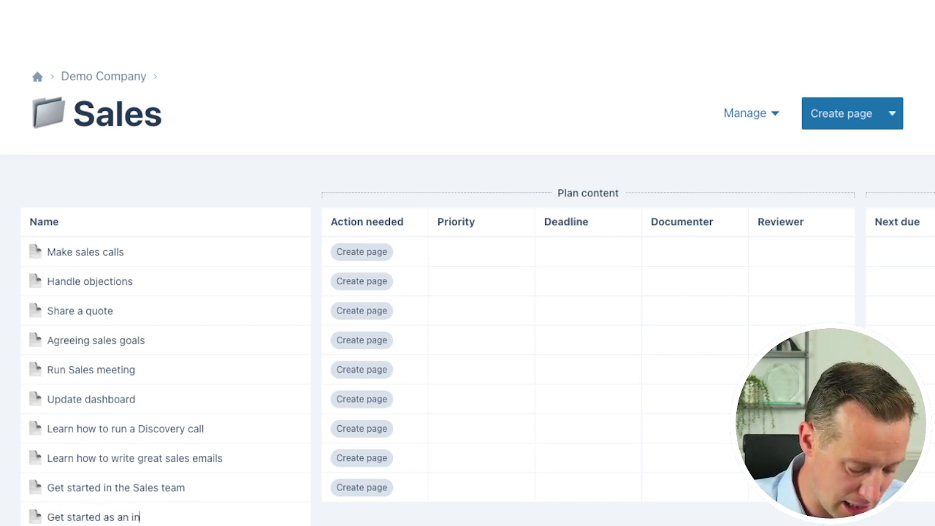
type("bound sales rep")
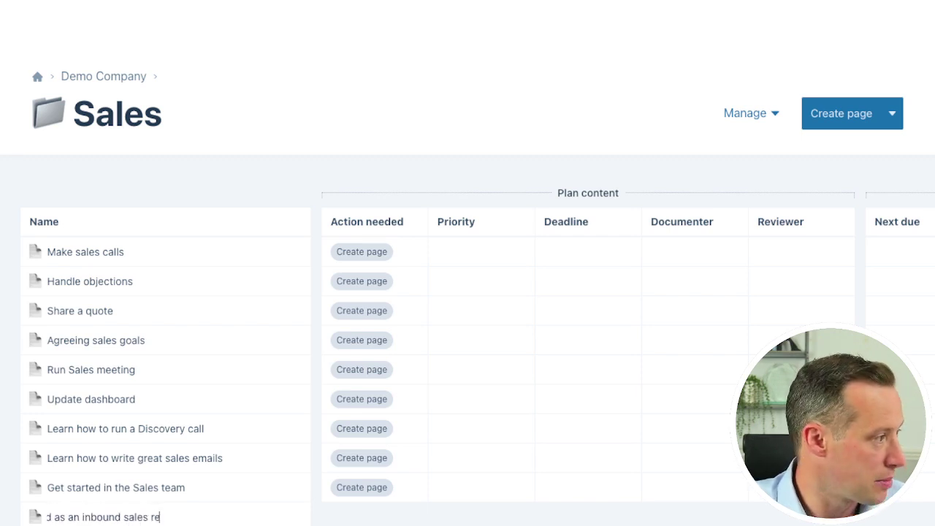
key("Return")
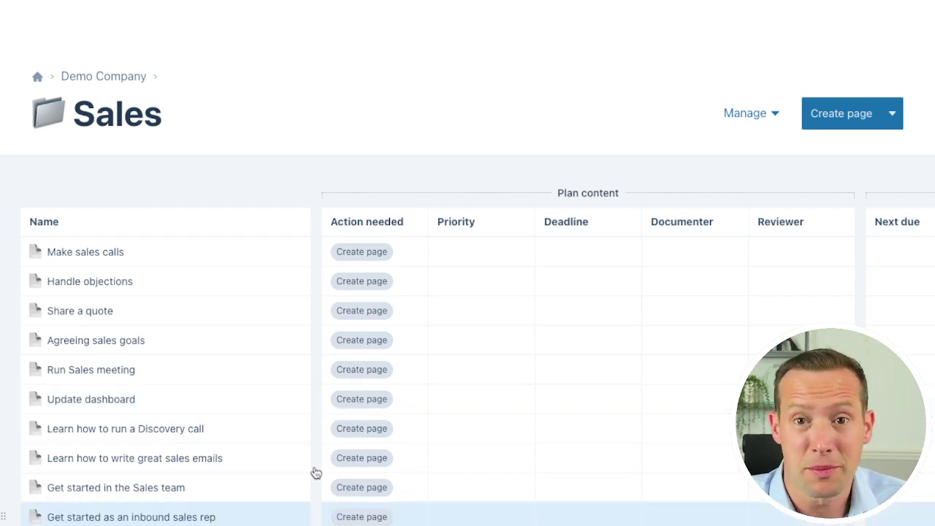
Go from the example company's Training folder to its Sales folder and review how its folders are grouped into sections.
left_click(892, 124)
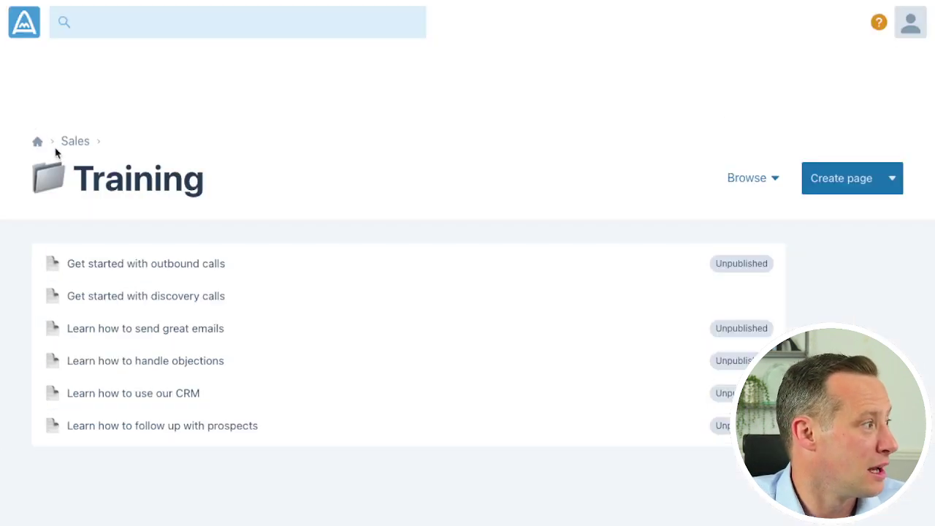
left_click(74, 142)
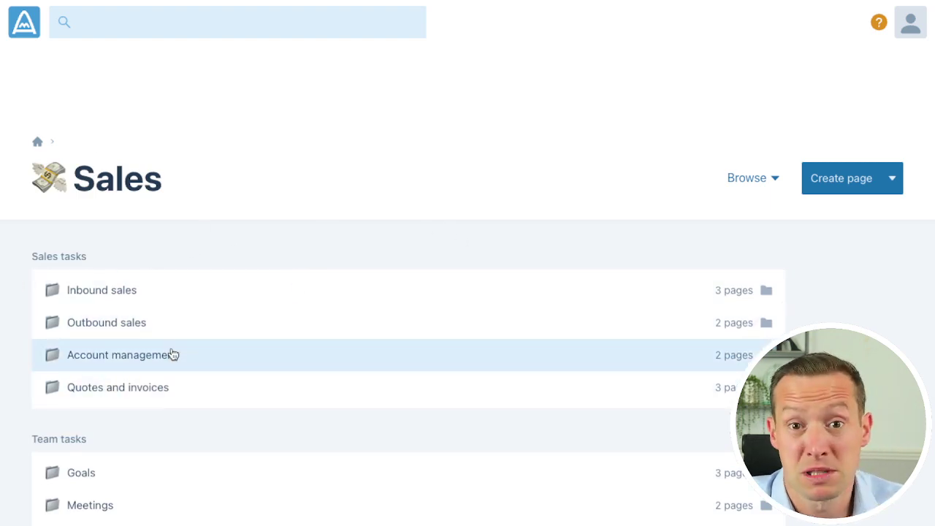
scroll(192, 475, "down", 1)
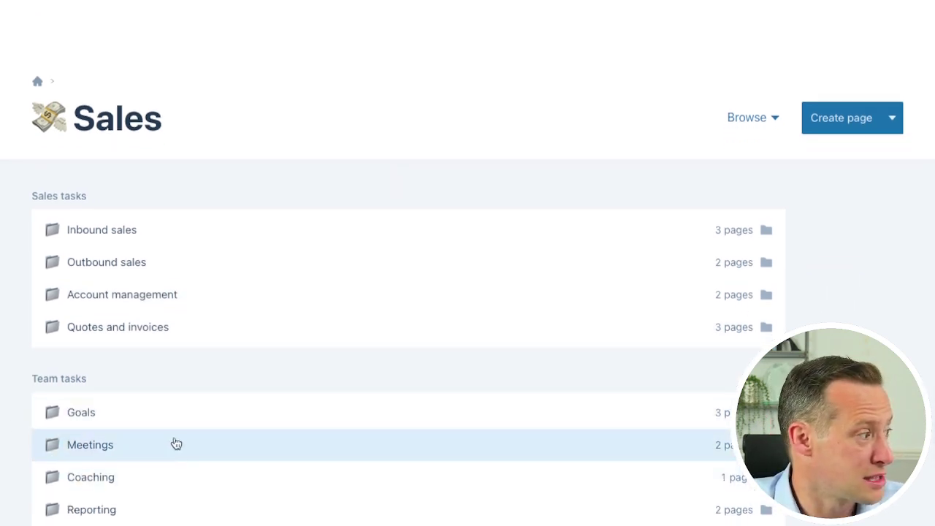
scroll(167, 518, "down", 2)
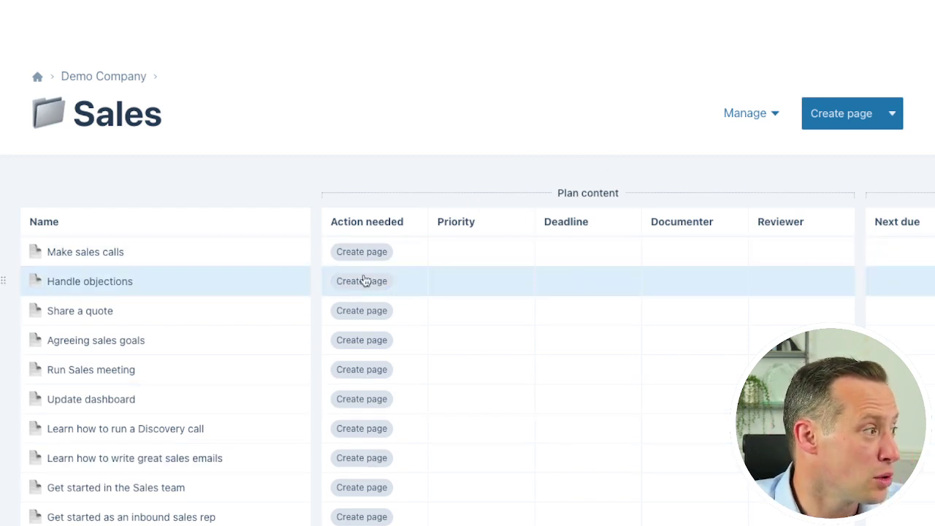
Set the priority of "Make sales calls" to Very high, and of "Share a quote" and "Learn how to run a Discovery call" to High.
left_click(489, 253)
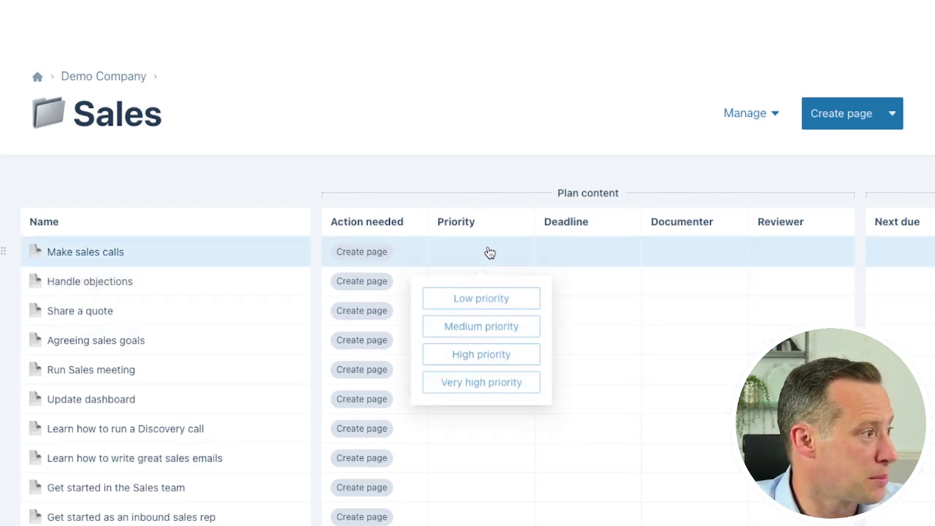
left_click(483, 383)
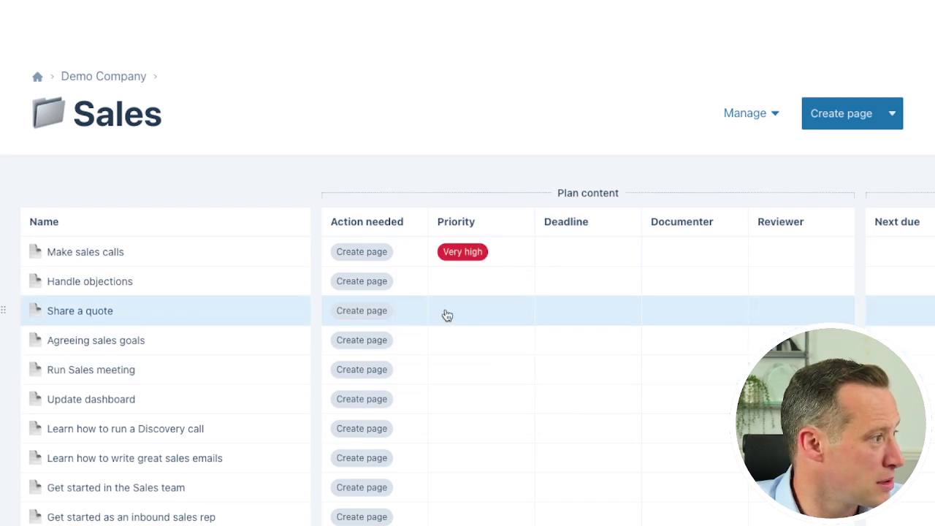
left_click(447, 315)
left_click(478, 412)
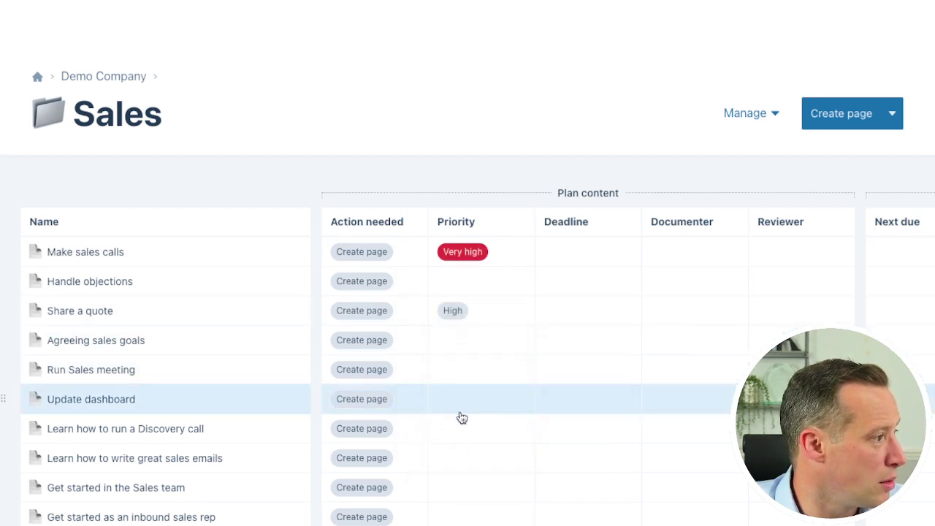
left_click(457, 431)
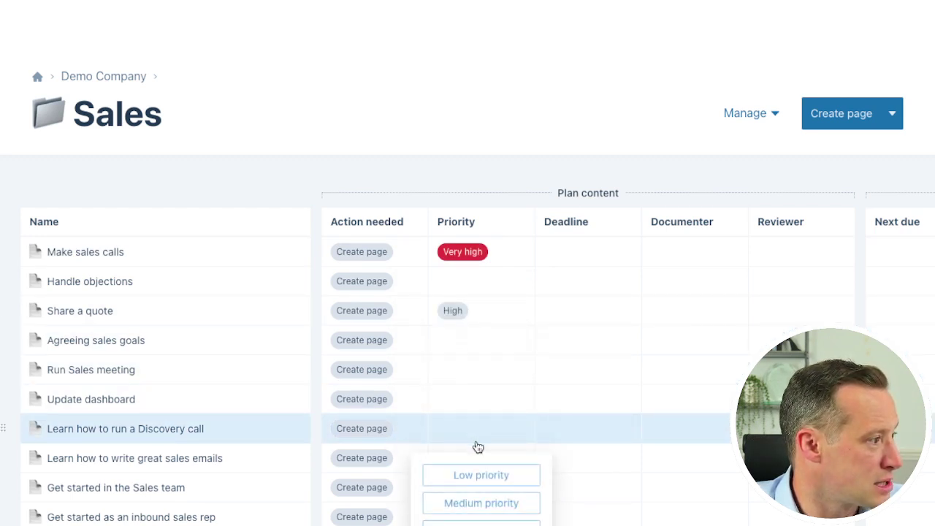
left_click(482, 523)
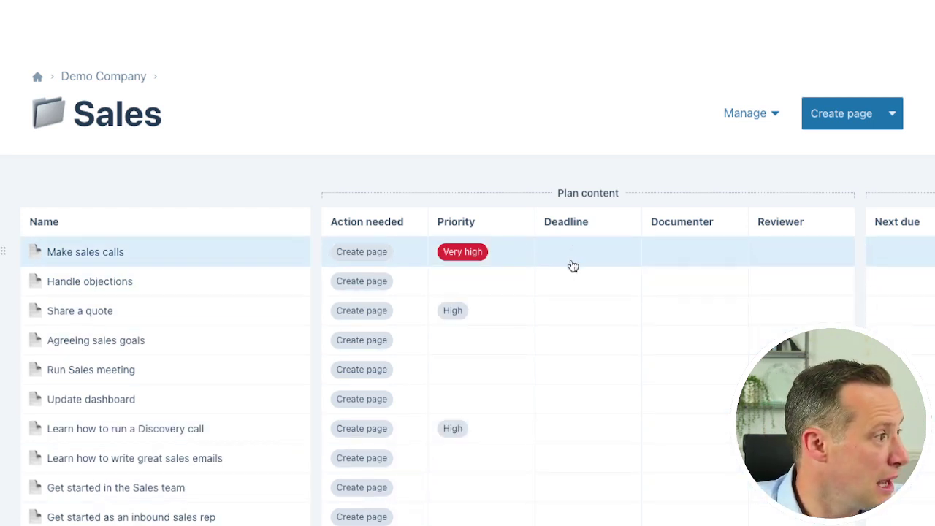
Set the "Make sales calls" deadline to 15 Jul 2023 and assign team members as its documenter and reviewer.
left_click(573, 264)
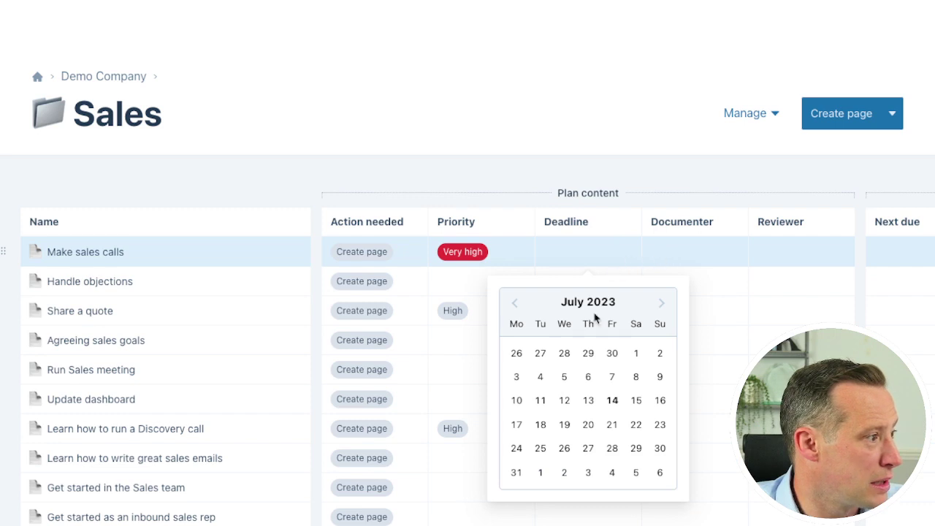
left_click(640, 409)
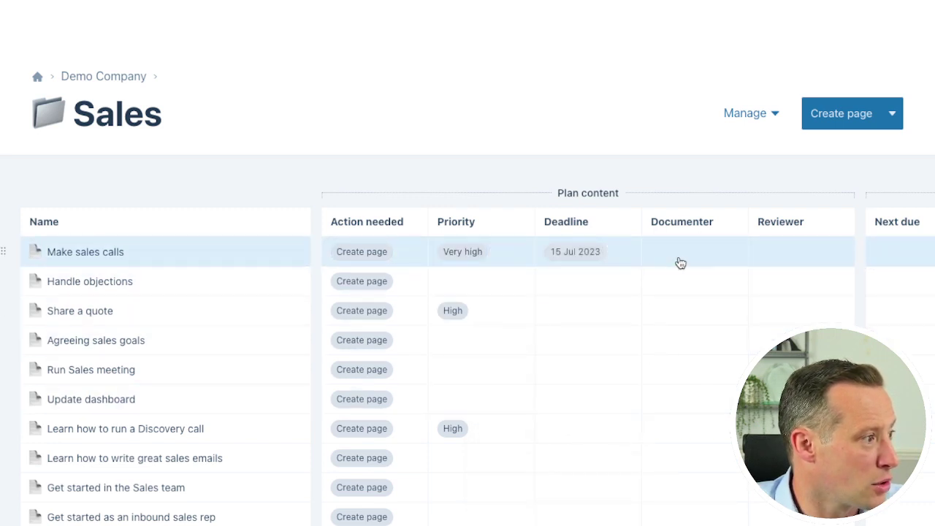
left_click(679, 261)
left_click(653, 336)
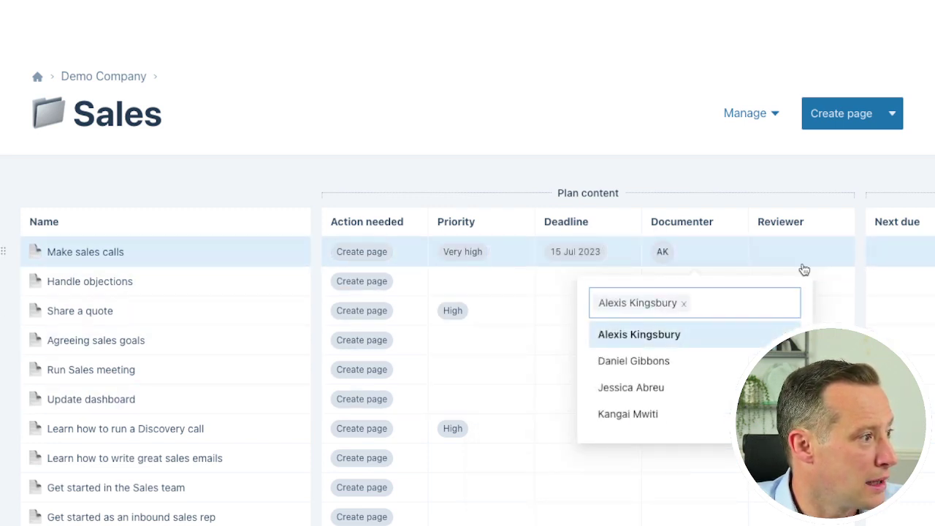
left_click(803, 269)
left_click(723, 387)
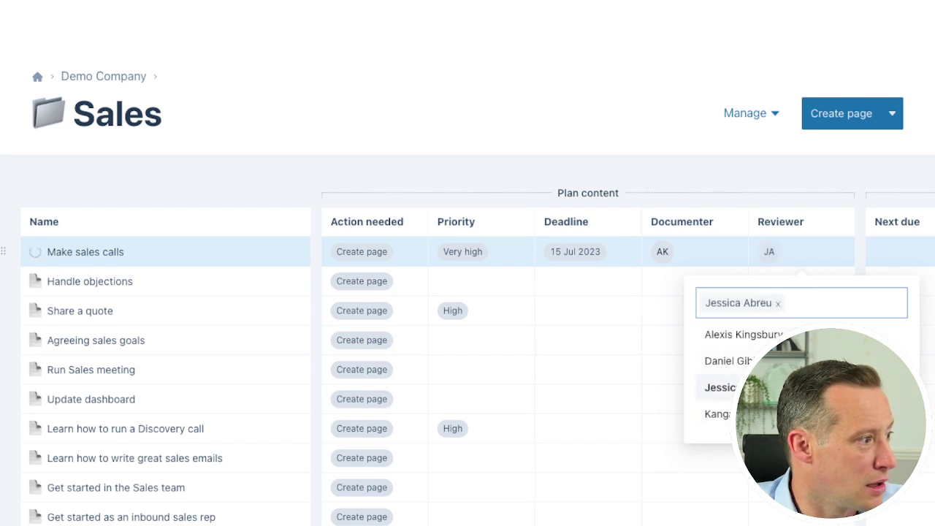
key("Escape")
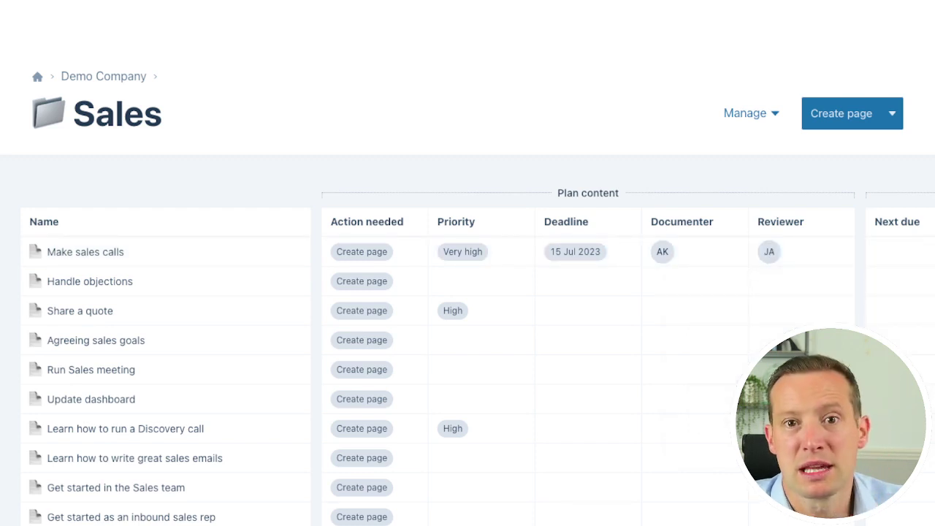